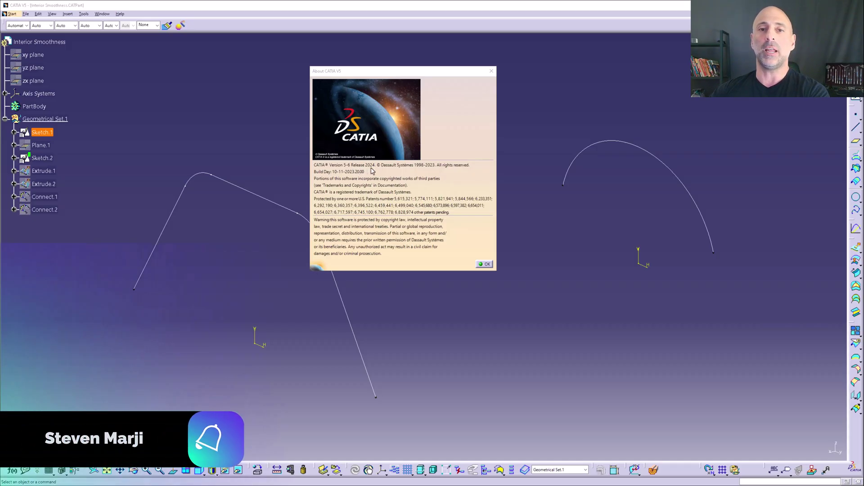
Close the About CATIA V5 window so only the two section curves remain visible
click(485, 264)
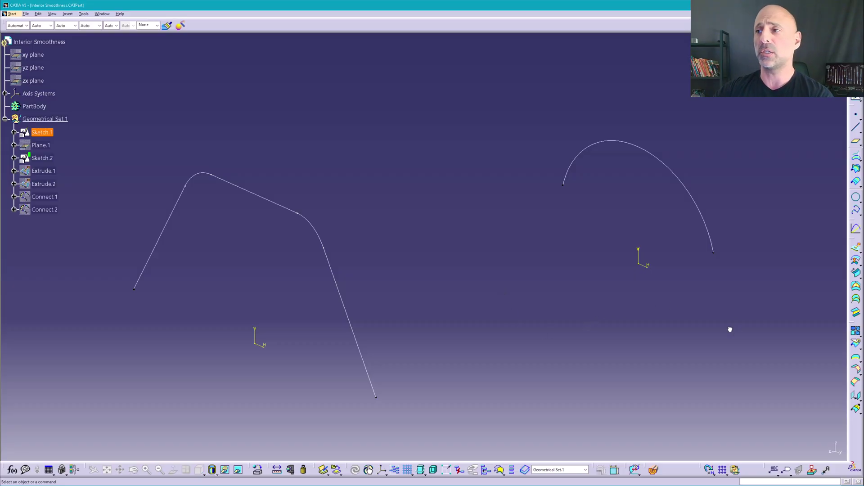
Create a multi-sections surface with Sketch.2 and Sketch.1 as sections
click(855, 299)
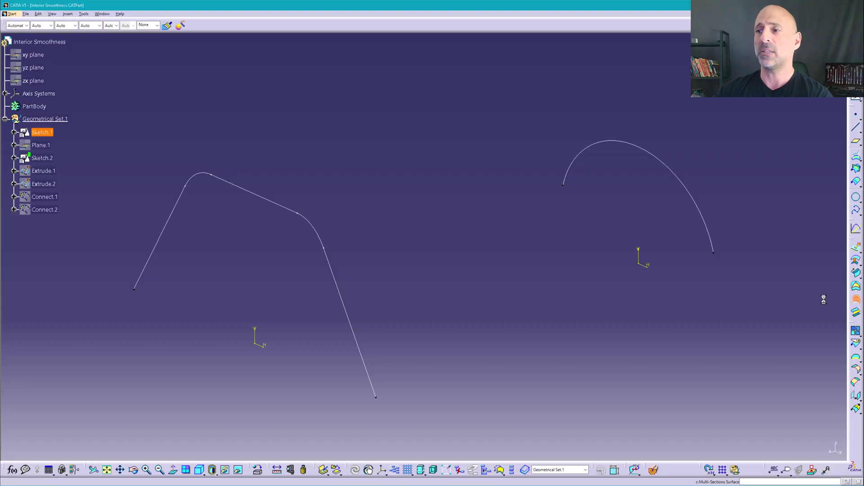
click(373, 391)
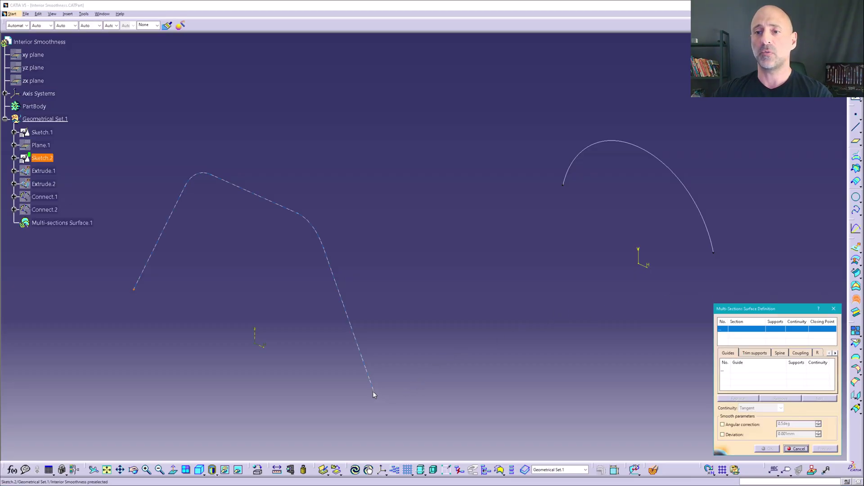
click(707, 250)
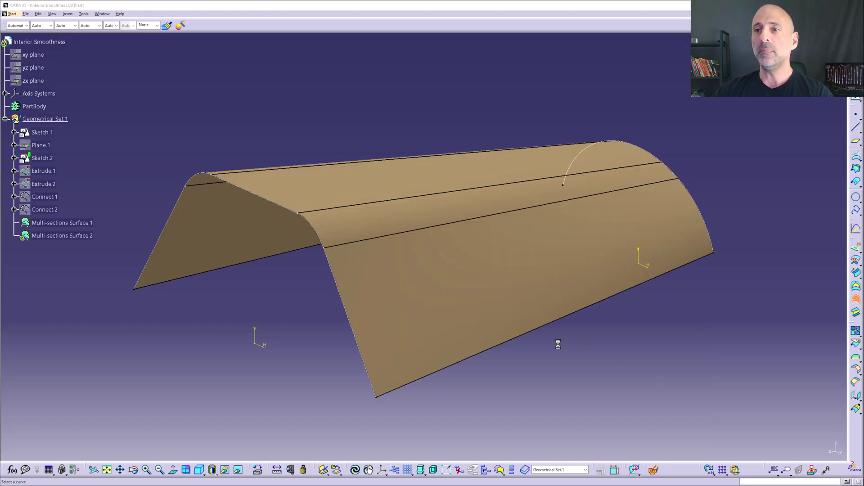
click(767, 449)
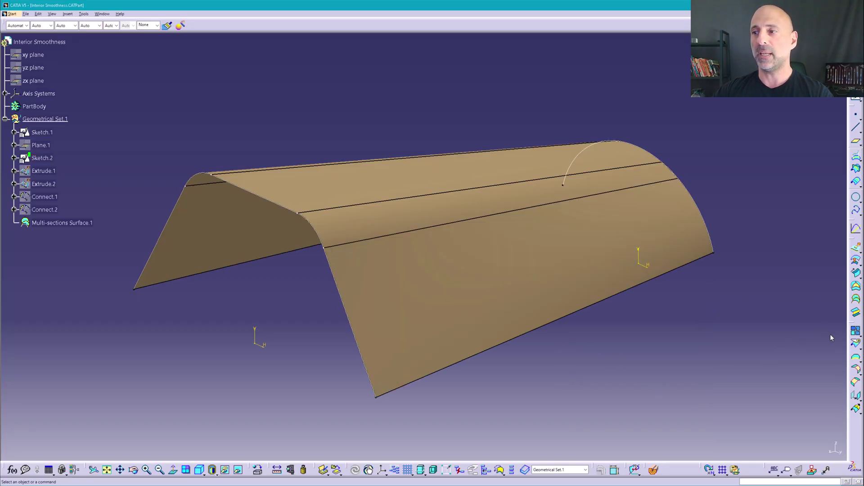
Create a blend surface between Sketch.2 and Sketch.1
click(856, 314)
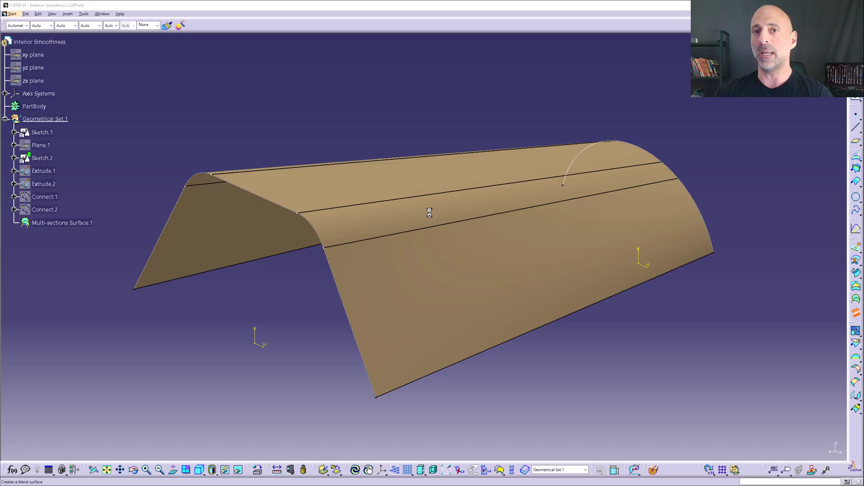
click(377, 392)
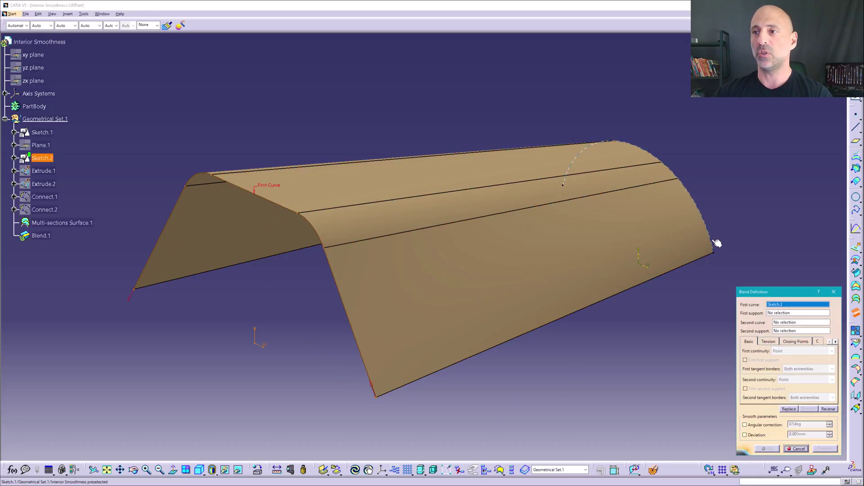
click(713, 256)
click(766, 448)
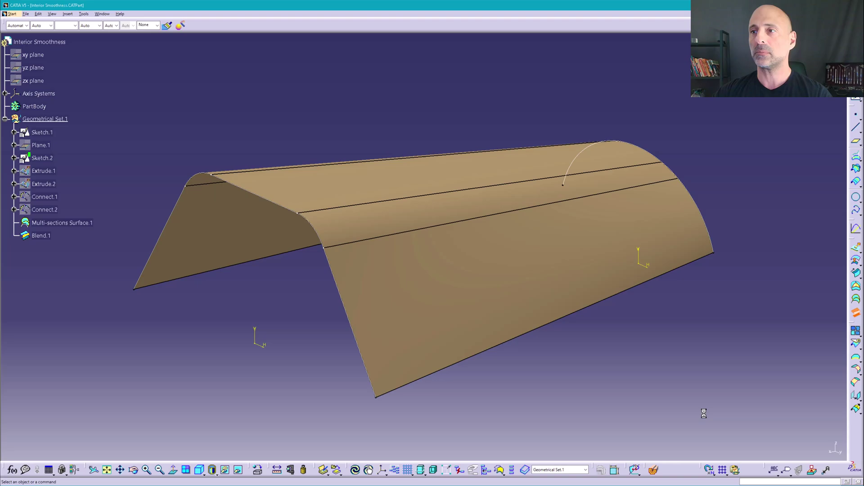
Colour Multi-sections Surface.1 dark green
middle_drag(646, 393, 367, 298)
click(63, 223)
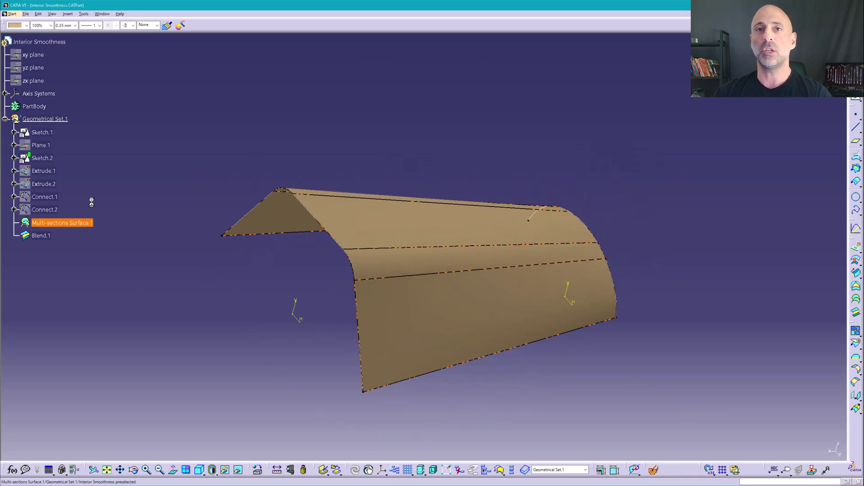
click(27, 25)
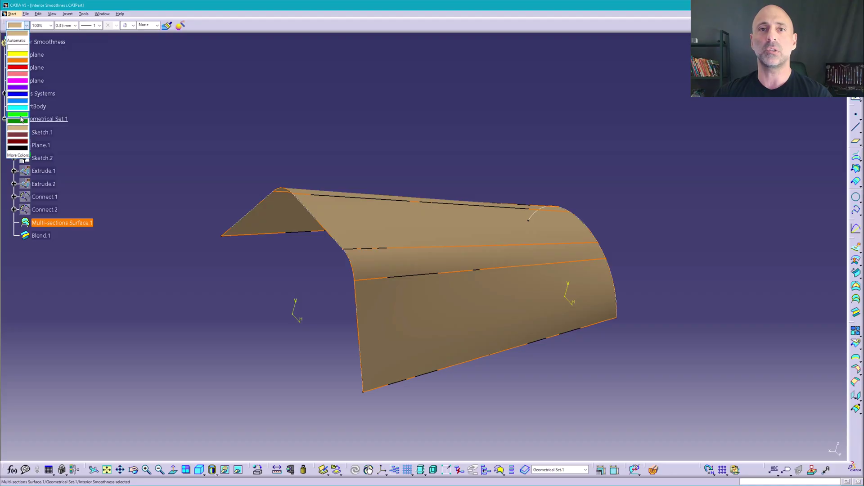
click(22, 123)
click(257, 212)
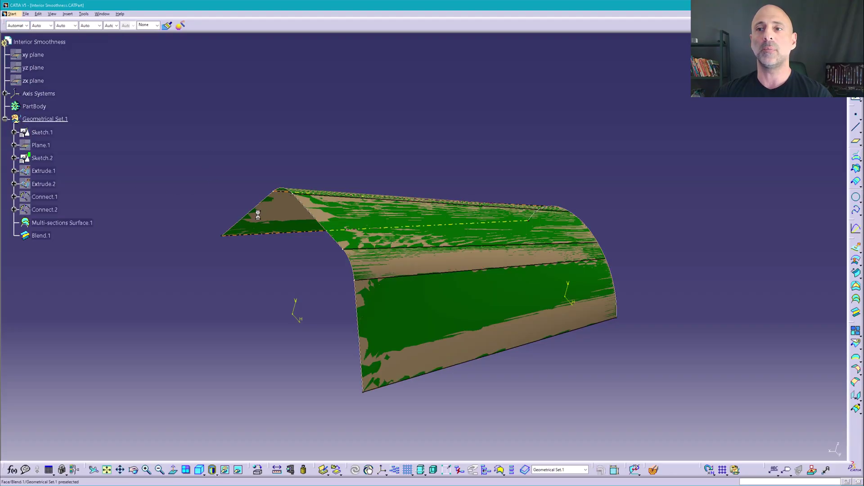
Colour Blend.1 blue and orbit to compare the overlapping green and blue surfaces
middle_drag(256, 212, 297, 315)
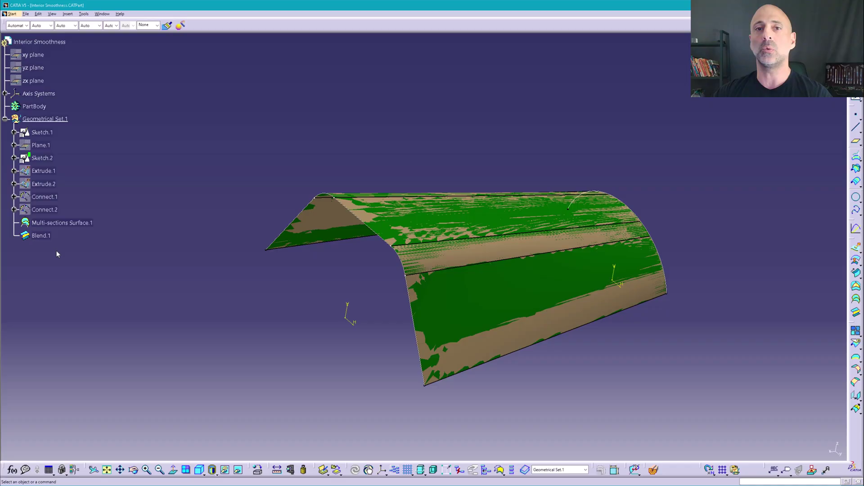
click(45, 193)
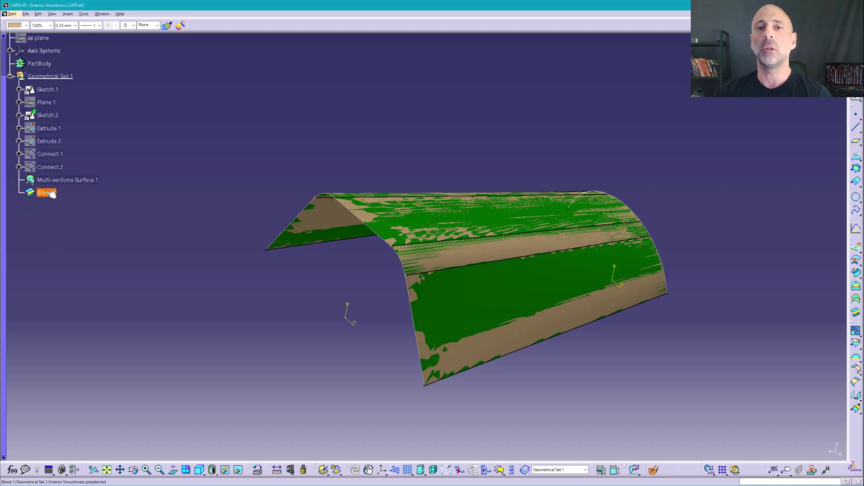
click(26, 25)
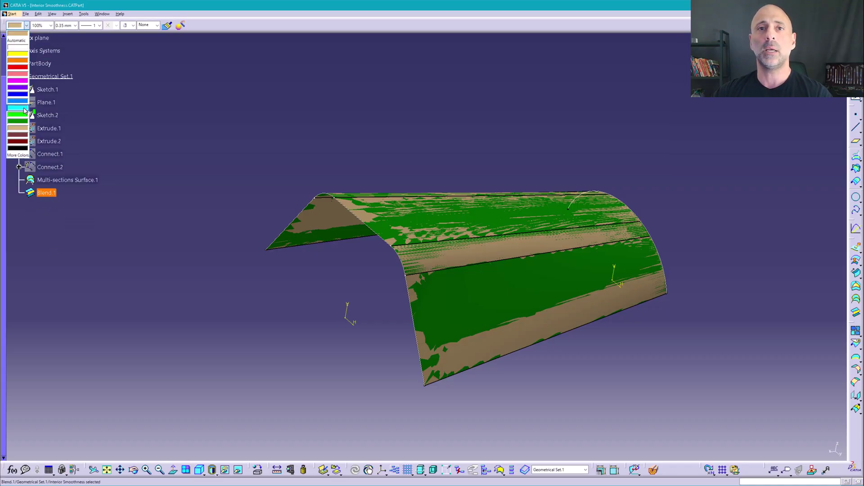
click(24, 102)
click(303, 206)
middle_drag(303, 207, 508, 328)
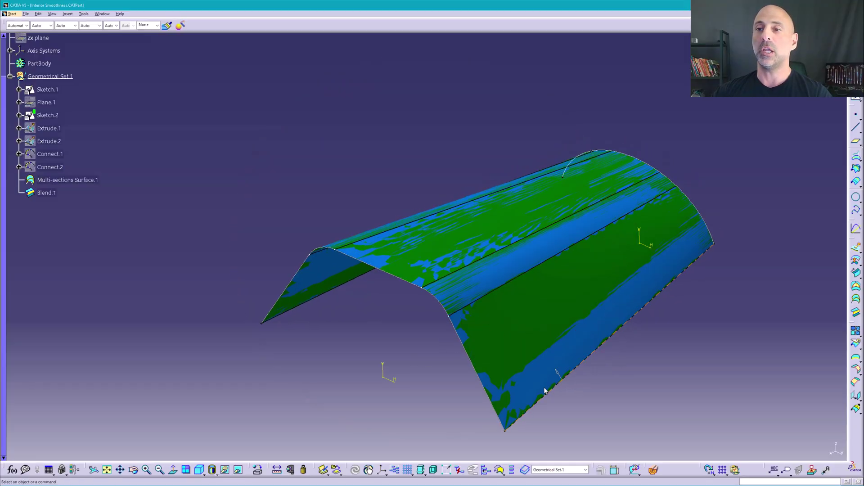
middle_drag(546, 394, 414, 400)
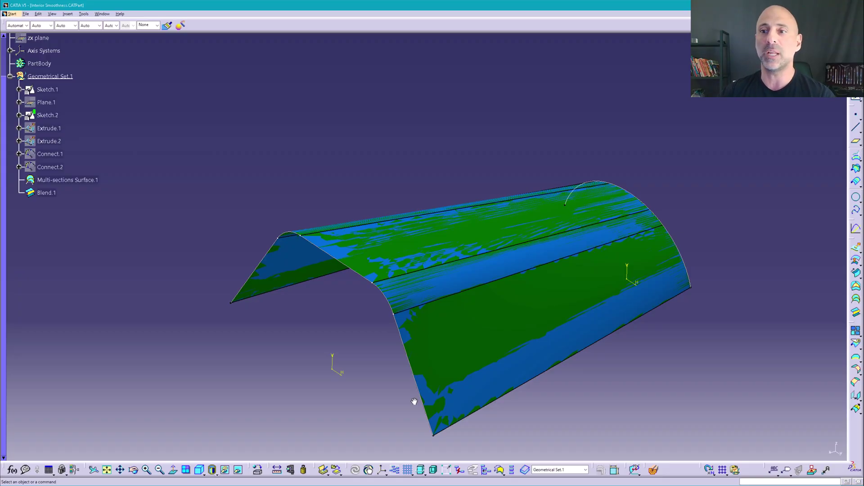
click(413, 400)
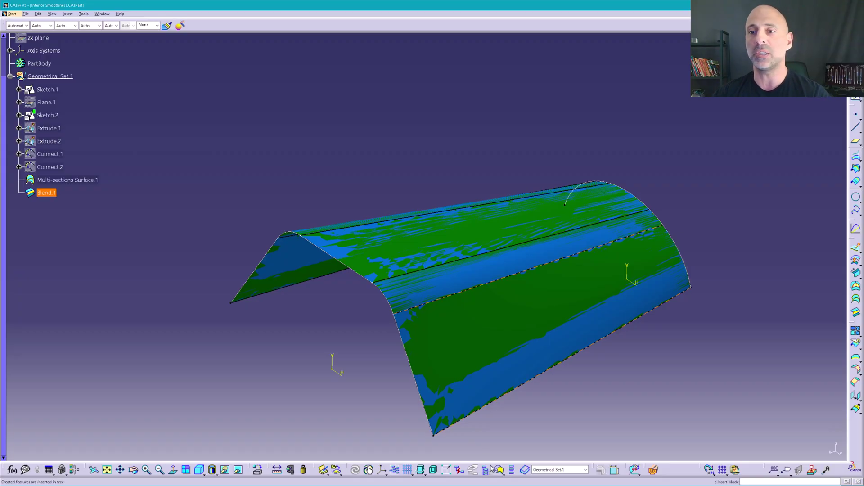
Hide Blend.1 and start a Connect Checker on Multi-sections Surface.1's seams
right_click(45, 193)
click(626, 434)
click(635, 470)
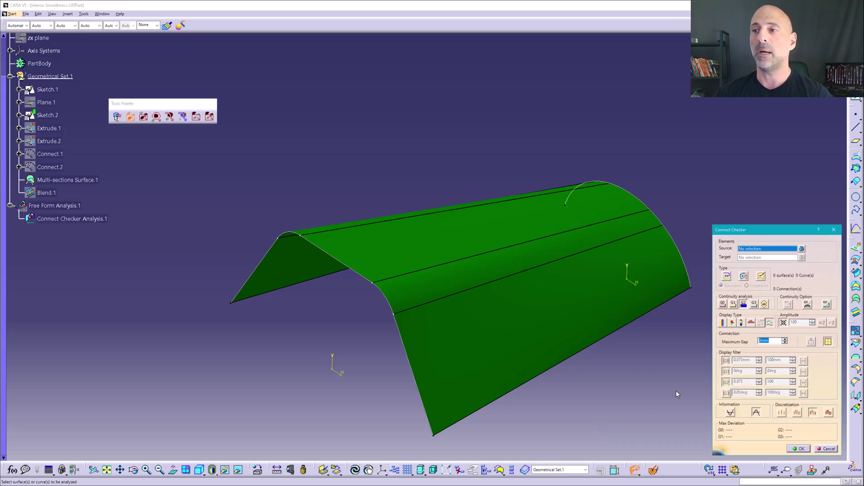
click(553, 316)
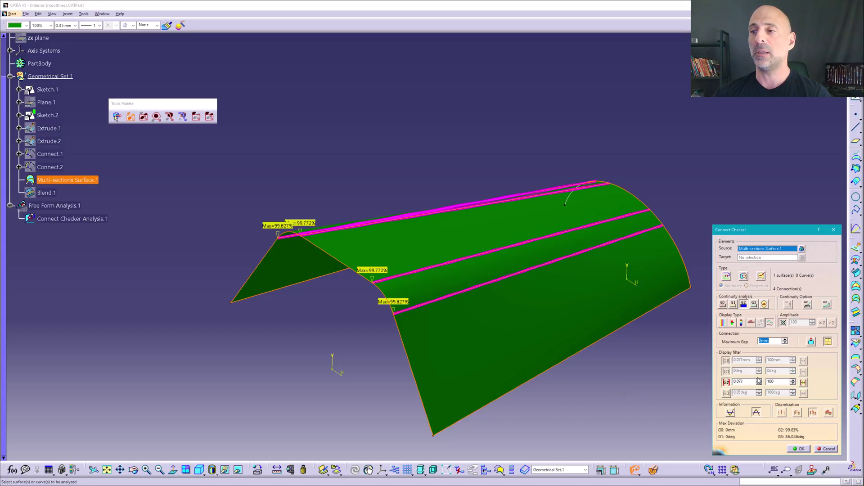
Check G1 then G2 continuity, showing up to 99.8% curvature deviation, and keep the analysis
click(734, 305)
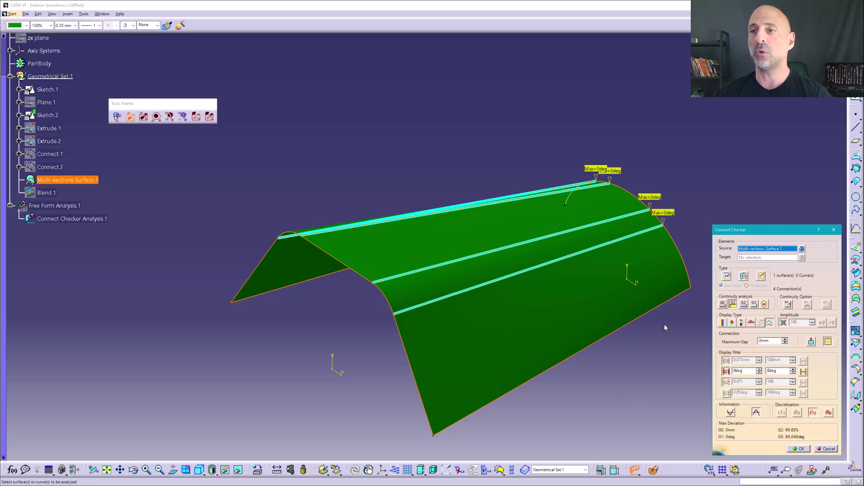
middle_drag(569, 380, 401, 287)
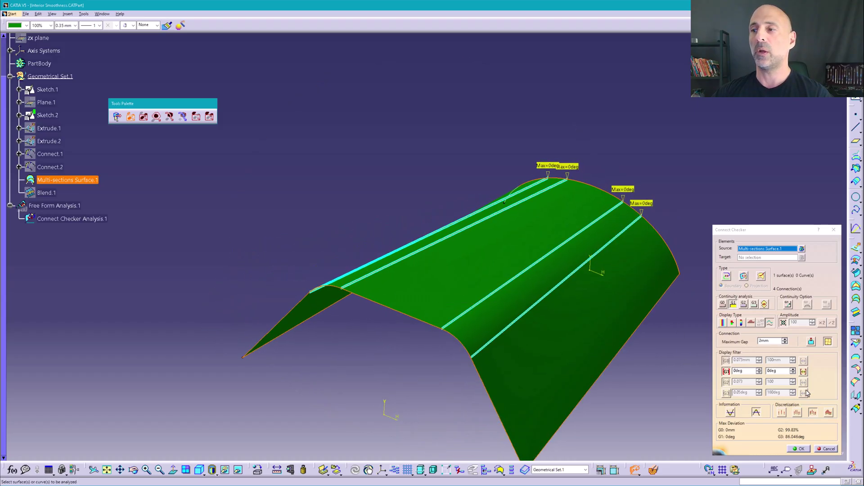
click(803, 376)
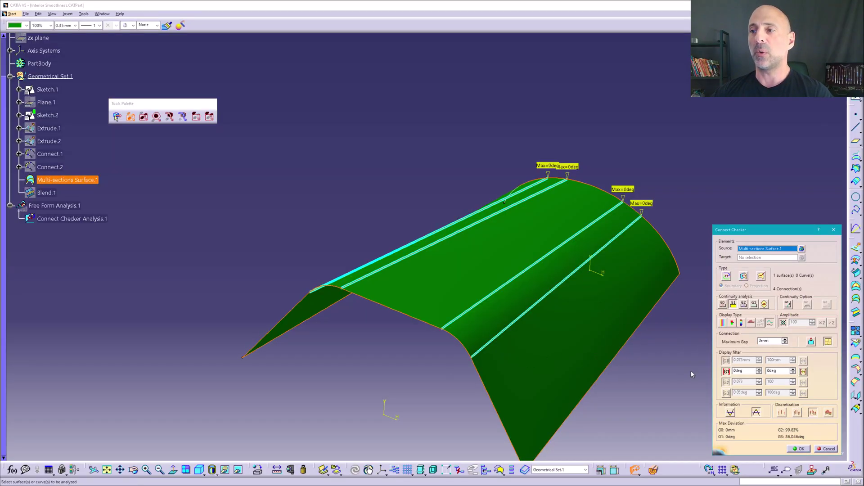
click(744, 304)
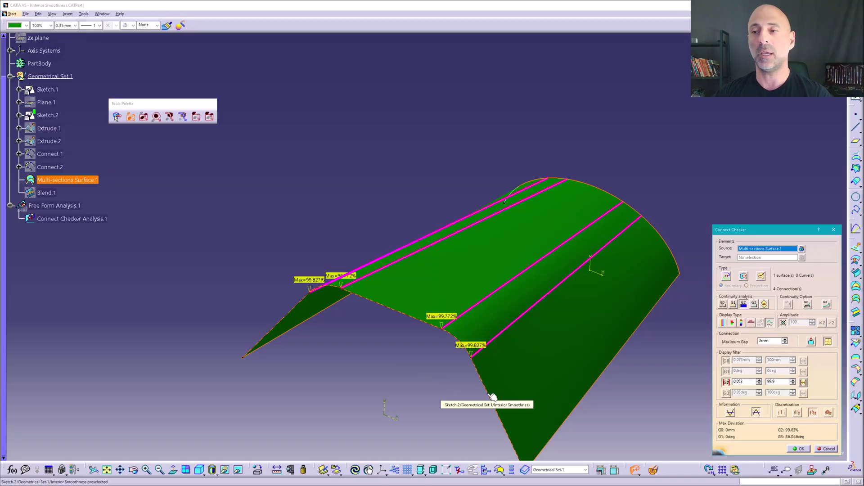
click(492, 396)
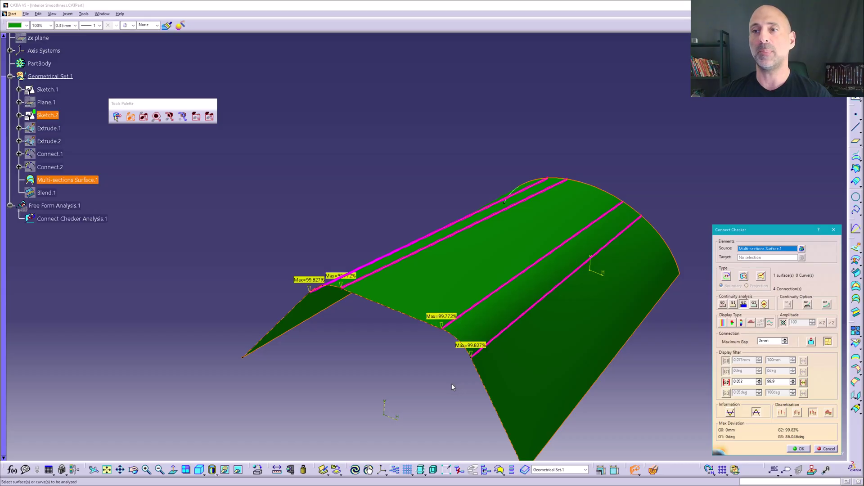
click(802, 449)
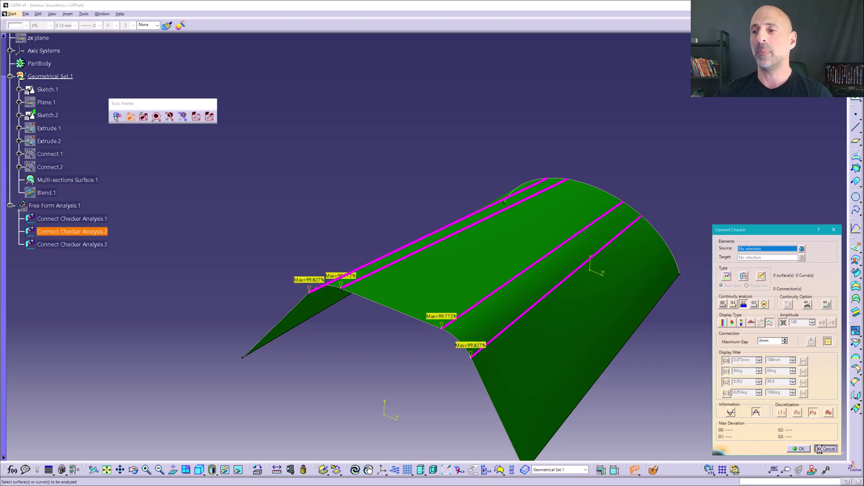
Hide Multi-sections Surface.1 and show Blend.1 instead
click(799, 449)
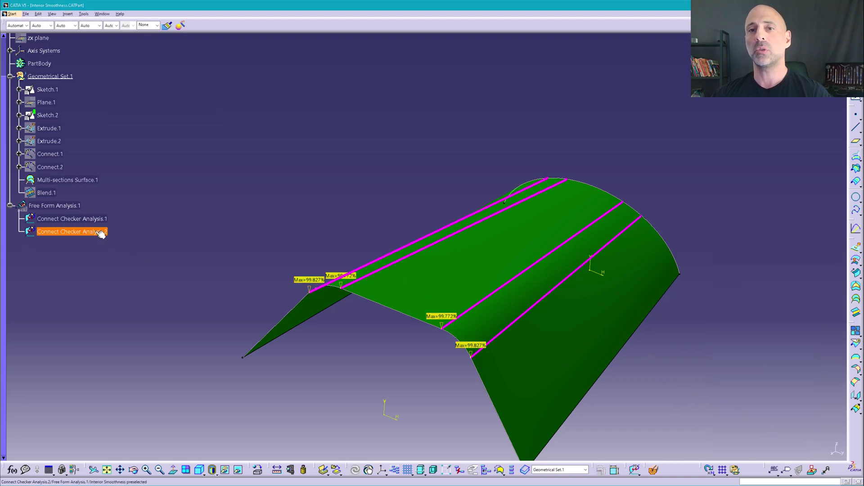
click(457, 320)
key(alt+Return)
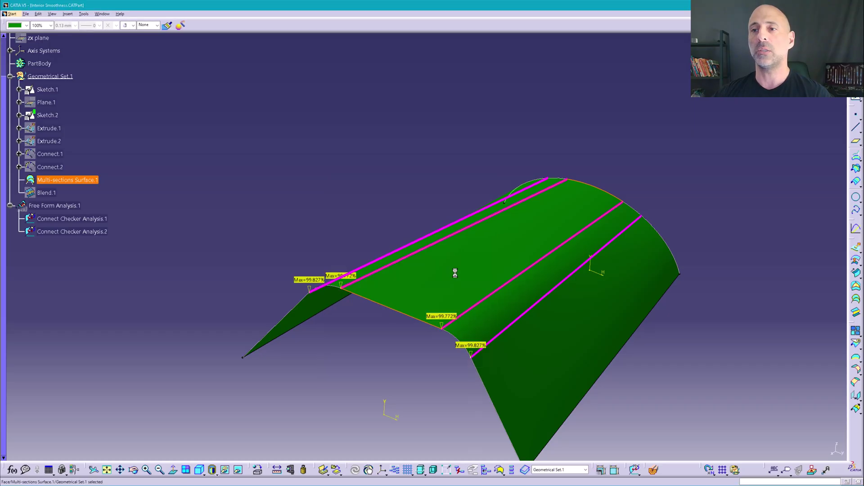
right_click(459, 267)
click(495, 294)
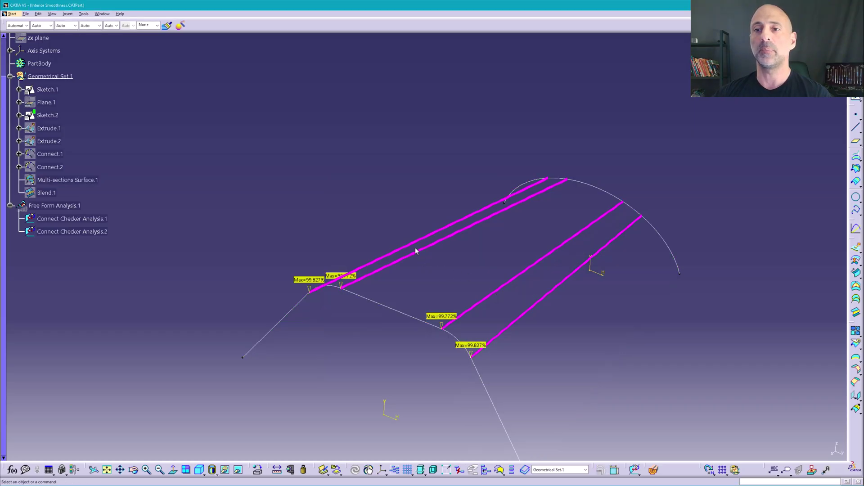
right_click(52, 192)
click(73, 215)
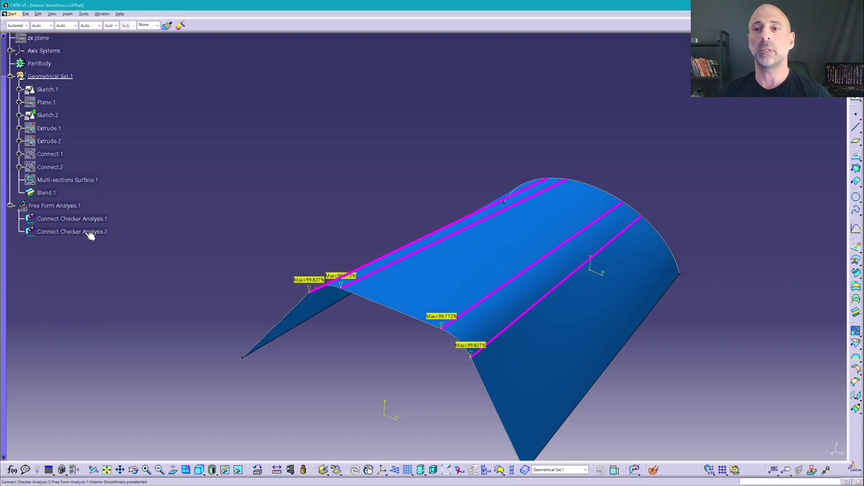
Point Connect Checker Analysis.2 at Blend.1 and set it to G1 tangency continuity
double_click(89, 231)
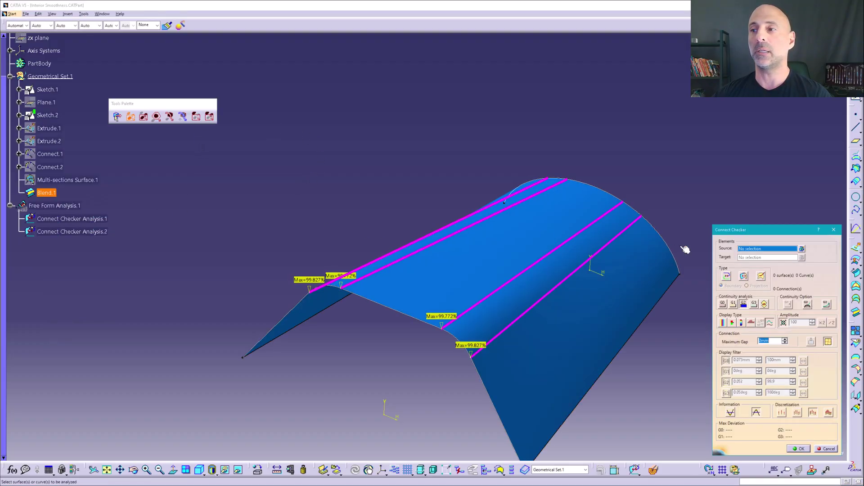
click(627, 305)
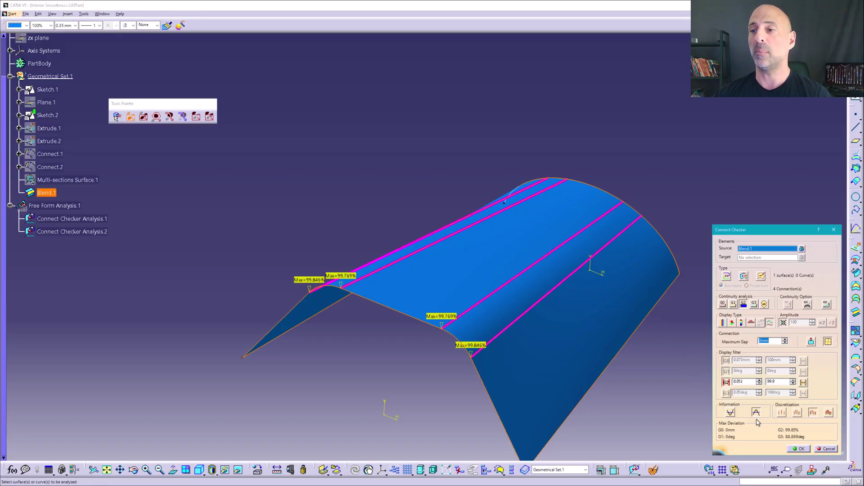
click(799, 449)
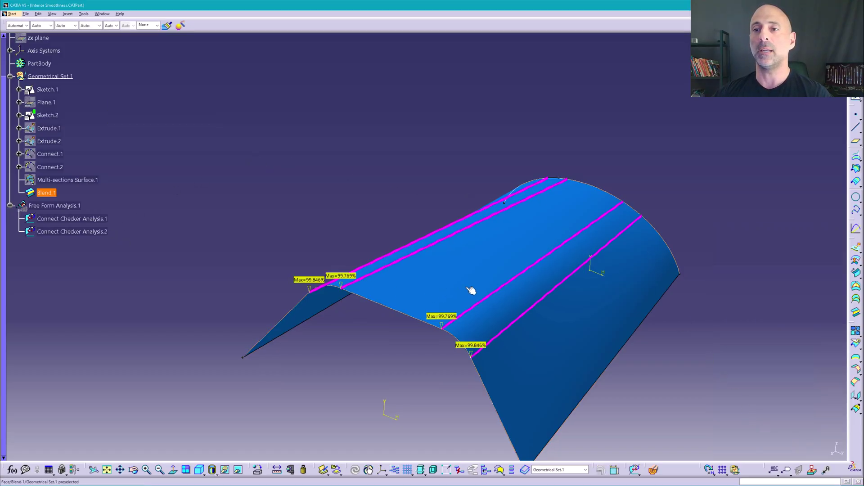
double_click(72, 232)
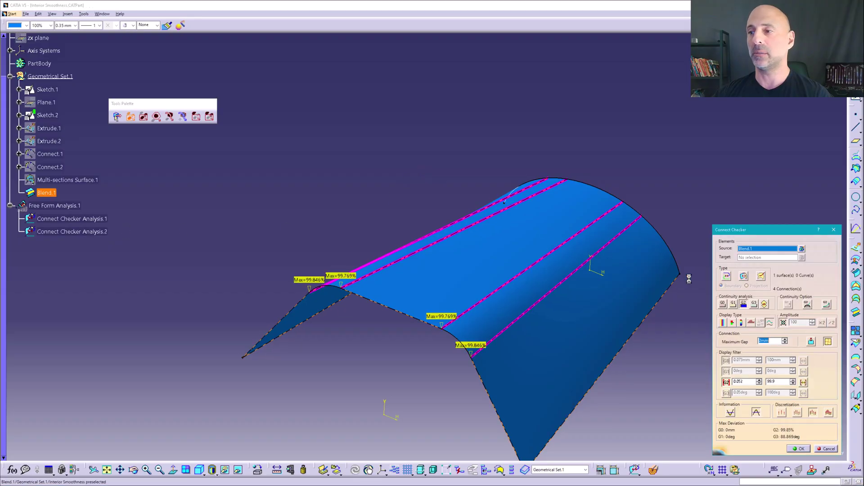
click(734, 304)
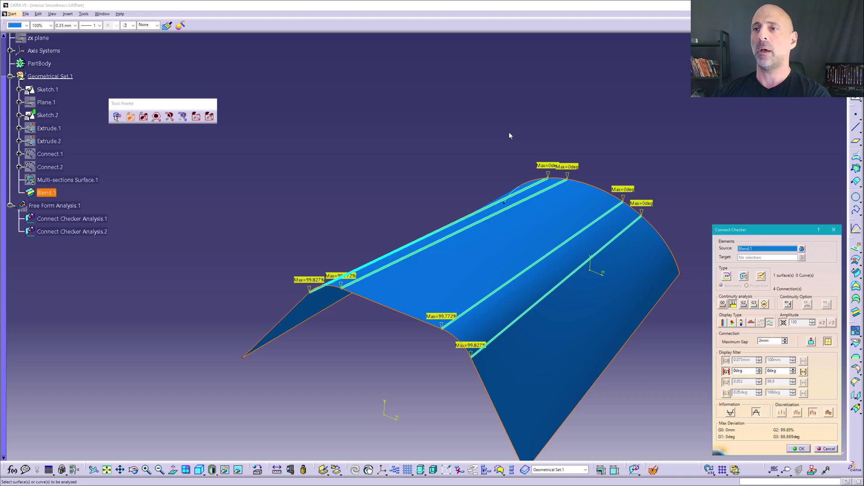
click(799, 449)
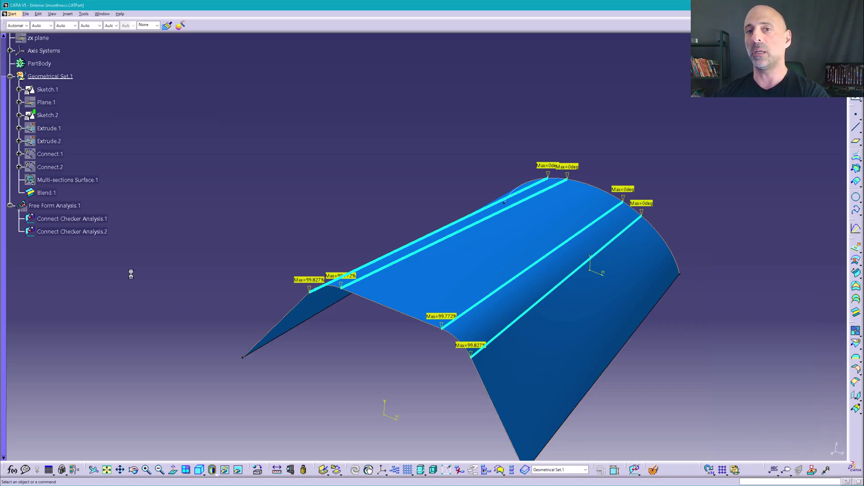
Hide Connect Checker Analysis.2 while keeping Connect Checker Analysis.1 displayed
right_click(98, 220)
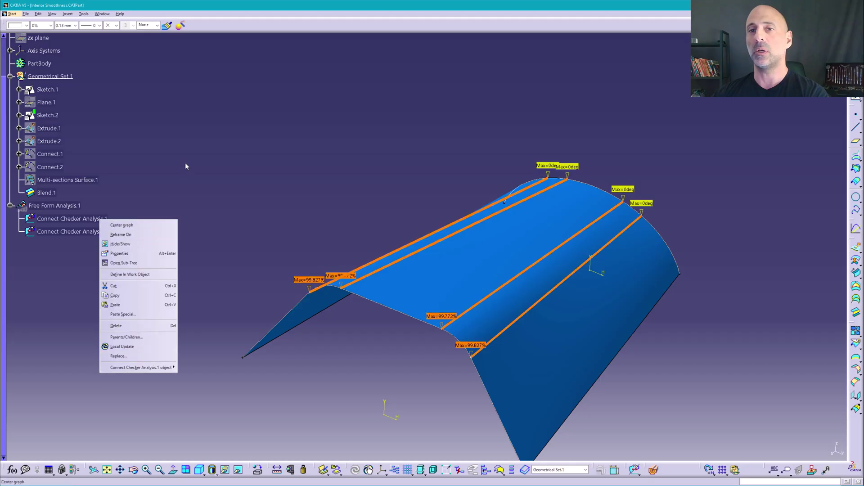
key(Escape)
click(90, 231)
click(168, 193)
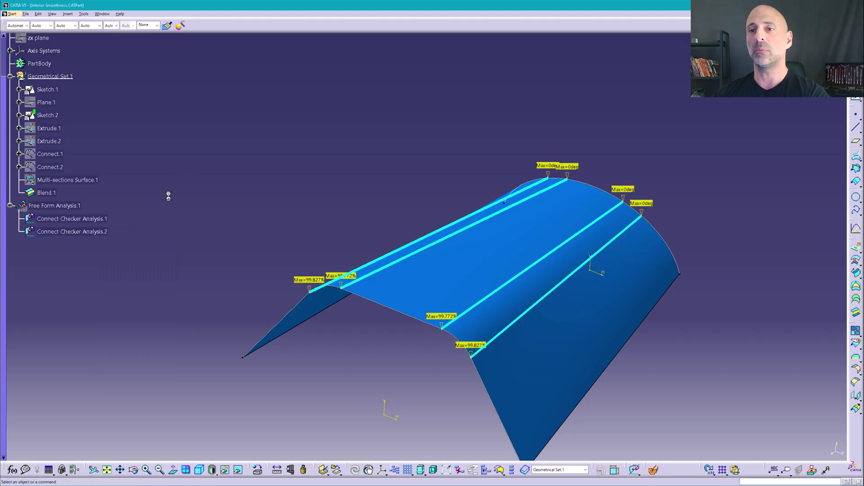
right_click(92, 220)
click(107, 246)
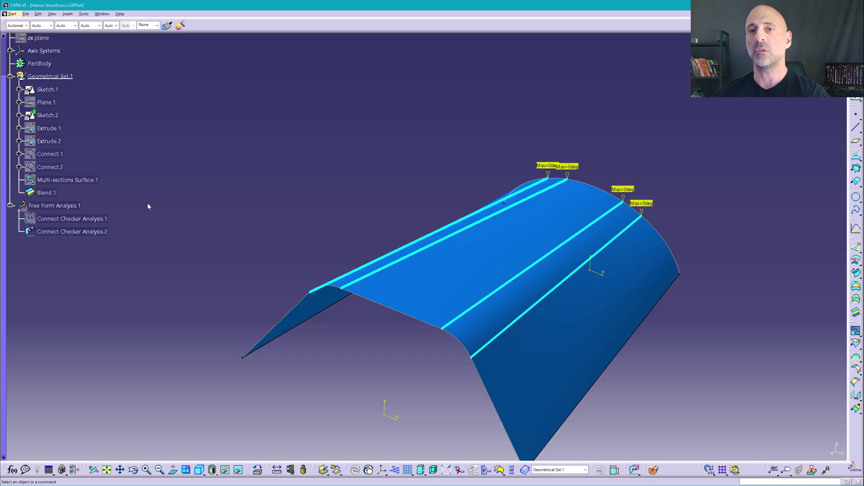
right_click(90, 231)
click(110, 253)
right_click(94, 221)
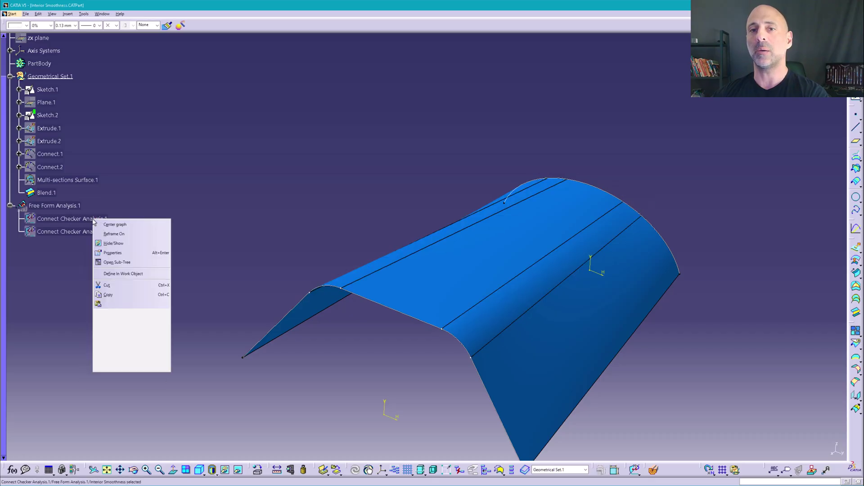
click(114, 243)
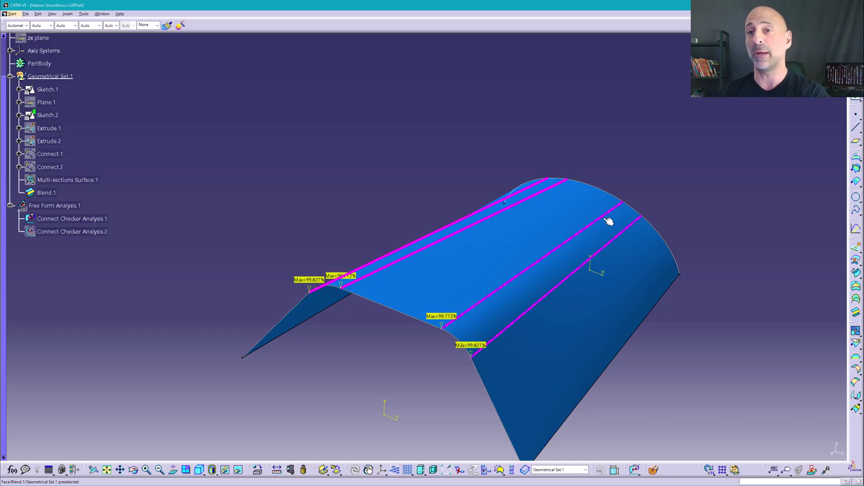
click(55, 141)
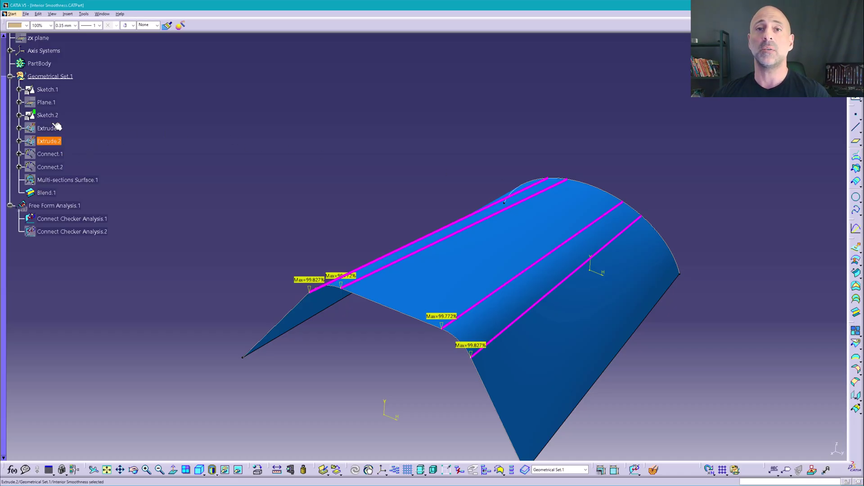
Show both extruded surfaces, Extrude.1 and Extrude.2
ctrl+click(56, 128)
right_click(56, 128)
click(68, 149)
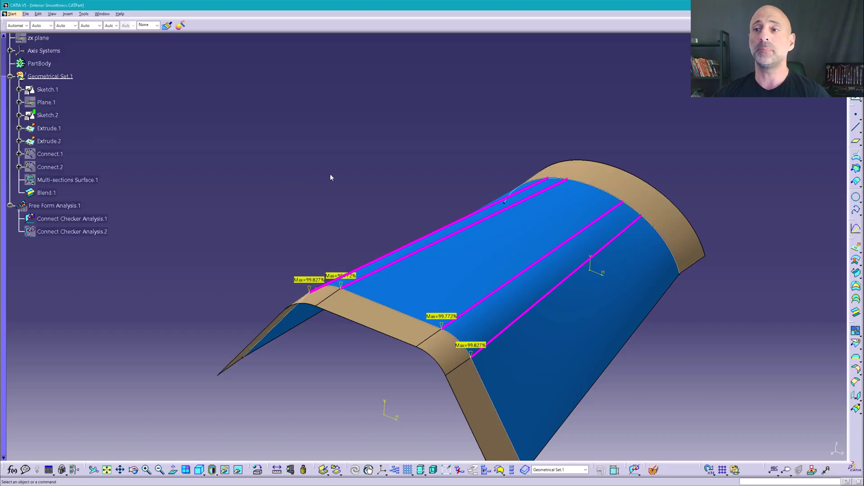
middle_drag(331, 177, 341, 226)
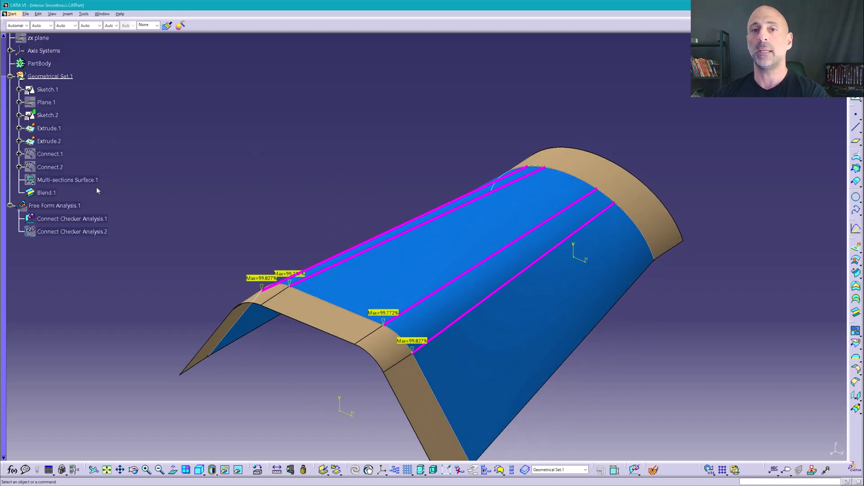
Give Blend.1 tangency supports Extrude.2 (first) and Extrude.1 (second)
double_click(46, 193)
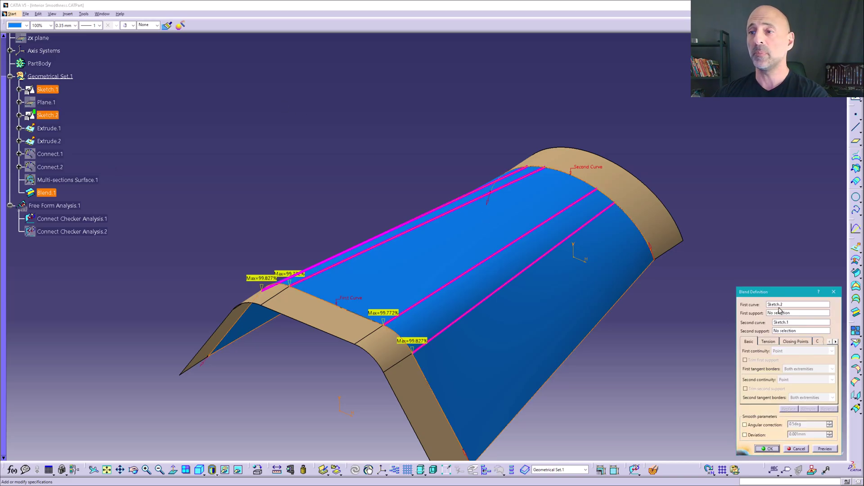
click(781, 305)
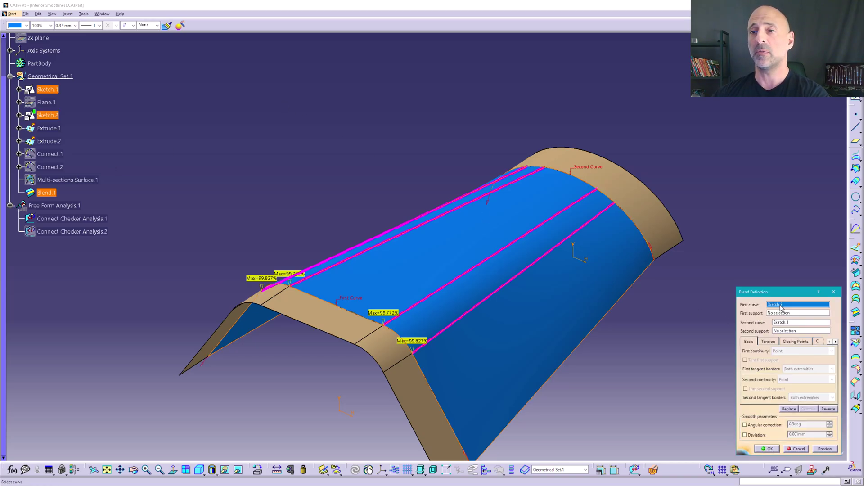
click(779, 314)
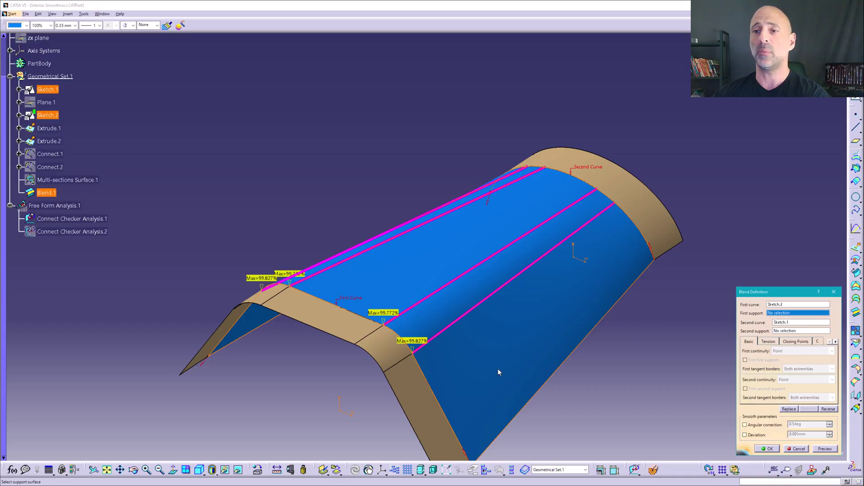
click(428, 378)
middle_drag(528, 368, 510, 305)
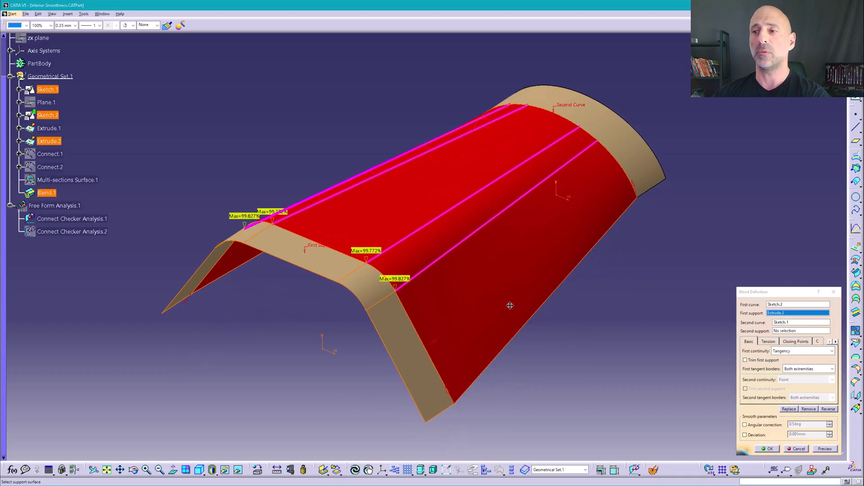
click(788, 331)
click(650, 183)
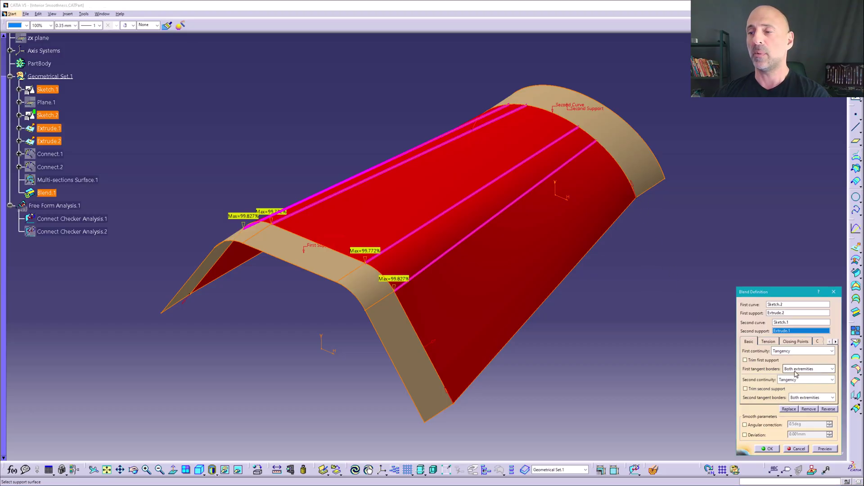
click(771, 450)
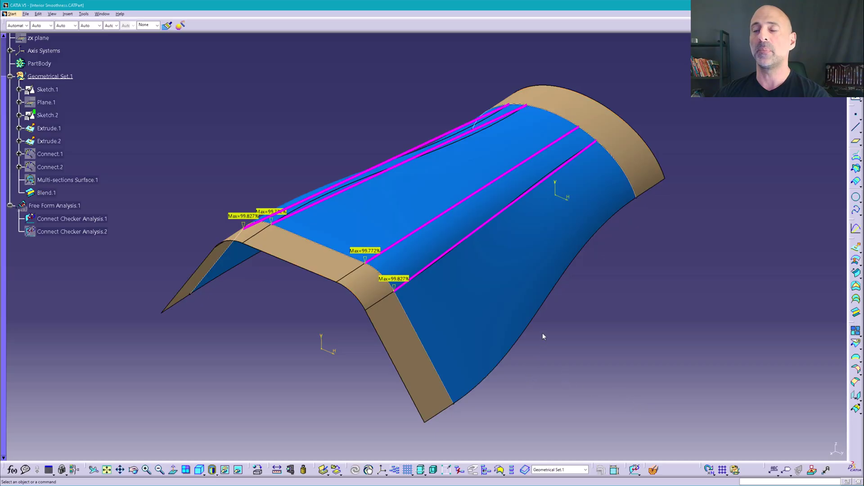
Hide Connect Checker Analysis.1, show Analysis.2 and edit it
middle_drag(542, 333, 504, 332)
right_click(93, 226)
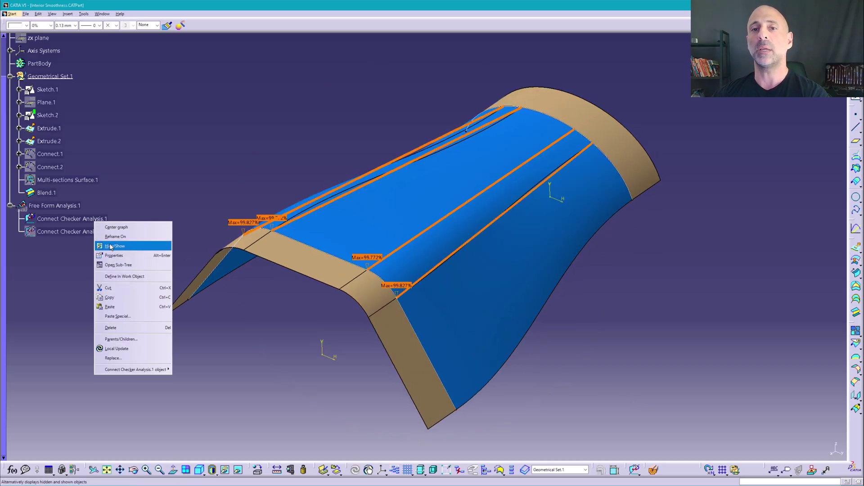
click(112, 245)
right_click(106, 234)
click(115, 257)
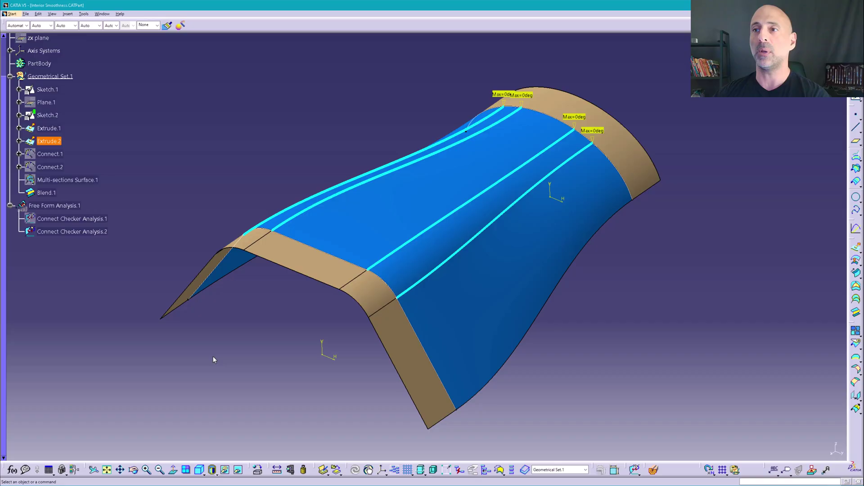
middle_drag(237, 351, 249, 357)
double_click(97, 232)
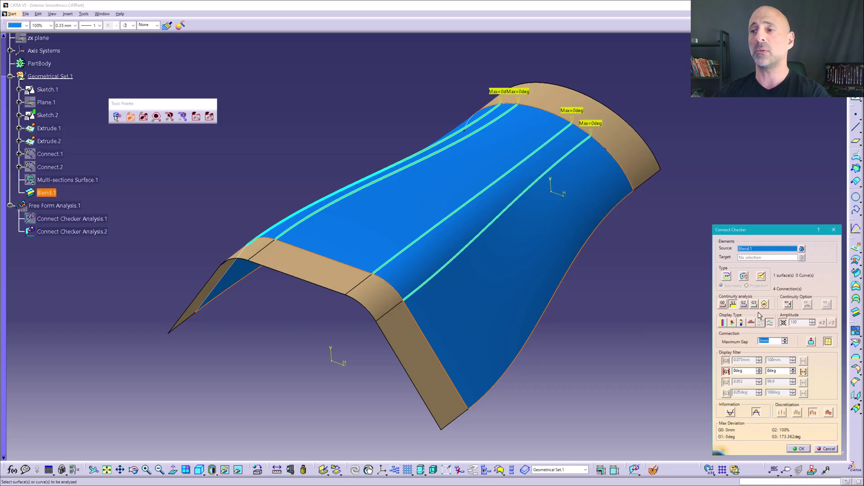
Preview curvature with a 0–100 range and Min labels, then confirm tangency showing Max=0deg
click(744, 304)
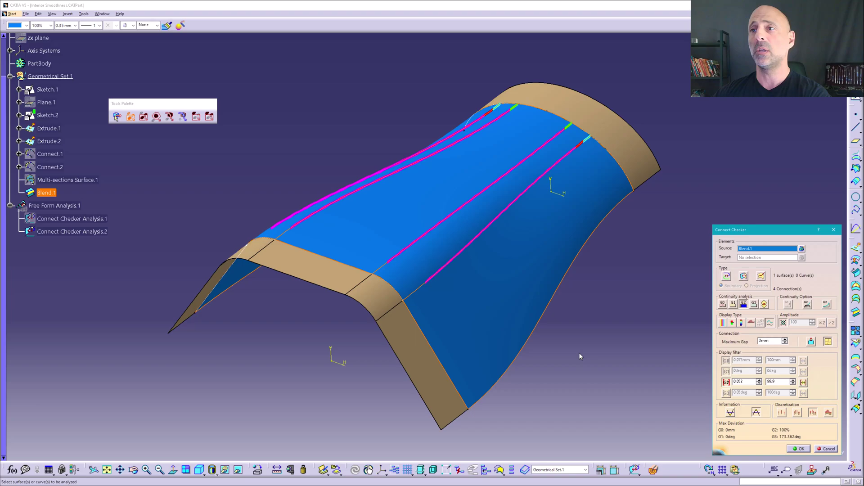
middle_drag(580, 356, 400, 304)
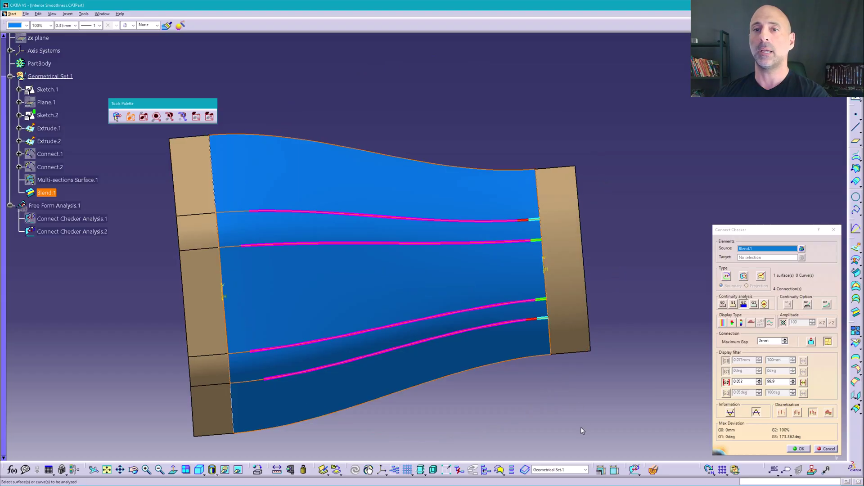
click(803, 382)
middle_drag(390, 405, 353, 373)
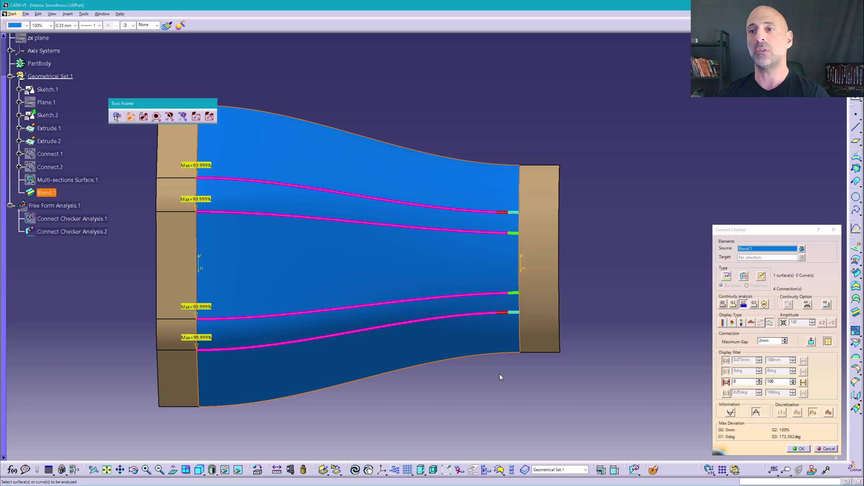
click(730, 413)
middle_drag(430, 391, 478, 248)
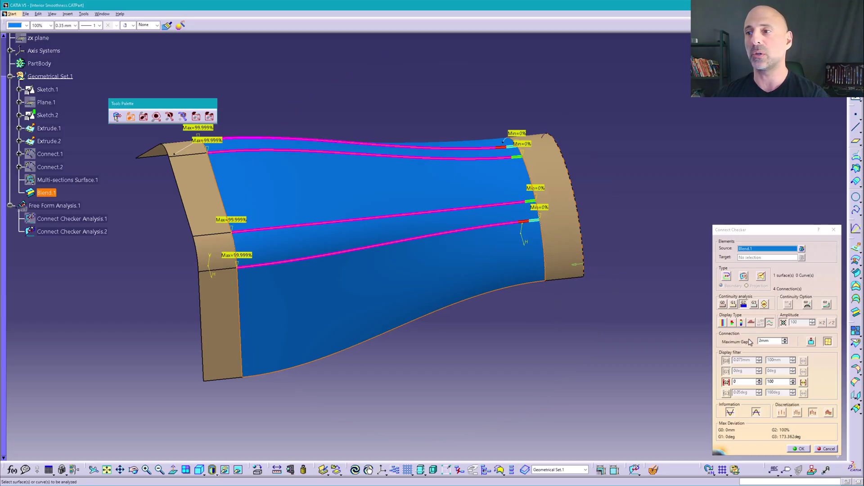
click(732, 305)
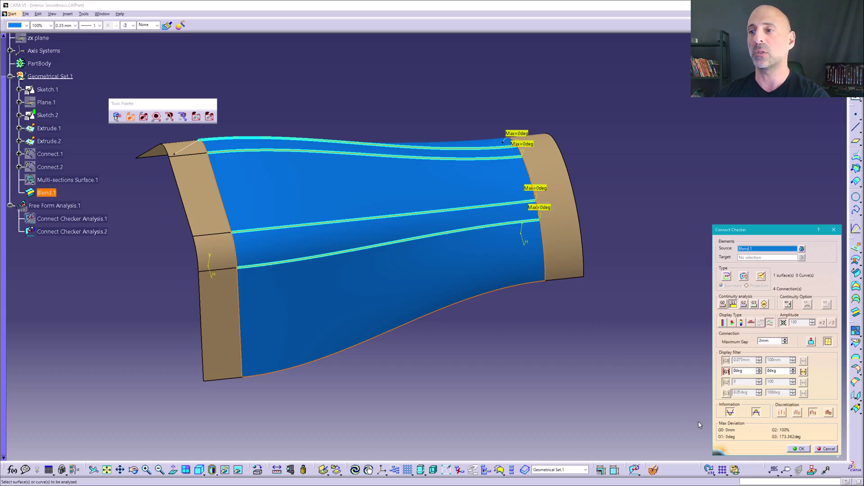
click(798, 448)
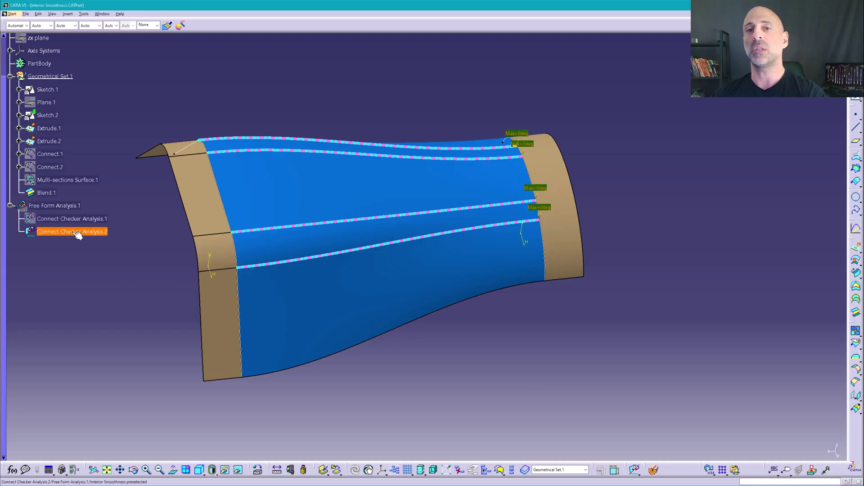
Hide the second connection analysis and Blend.1, and show Multi-sections Surface.1 again
right_click(78, 232)
click(96, 256)
right_click(54, 194)
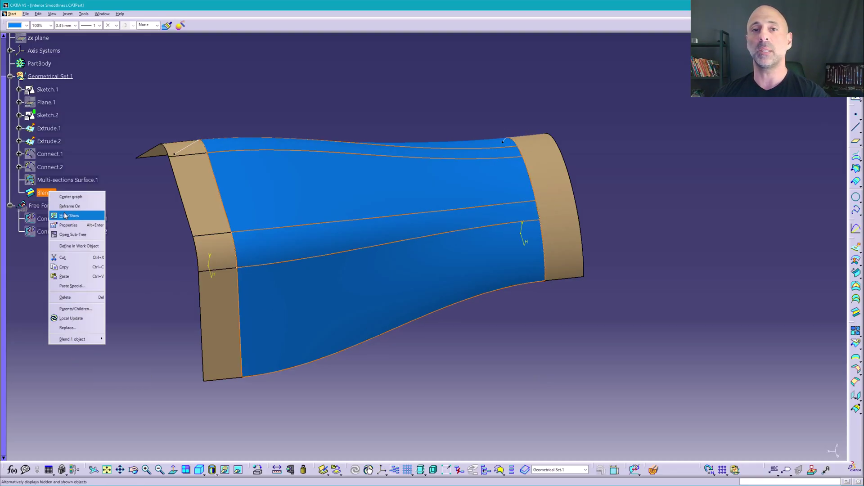
click(63, 214)
right_click(71, 182)
click(91, 205)
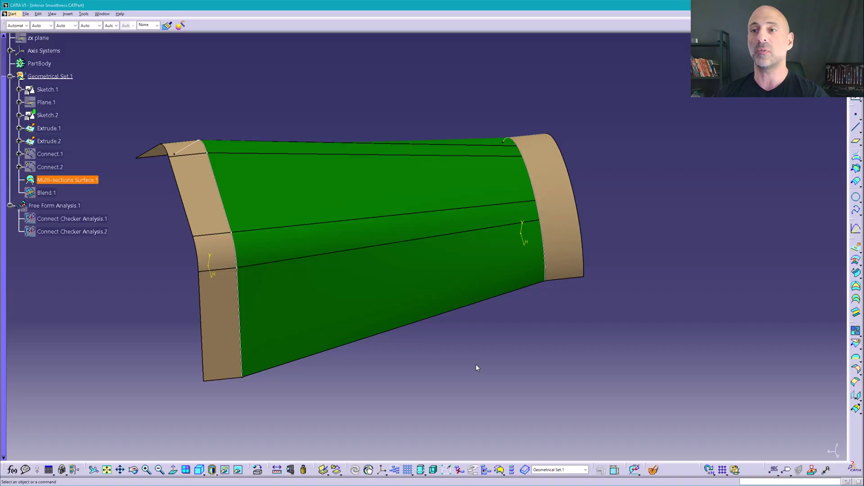
middle_drag(469, 369, 479, 352)
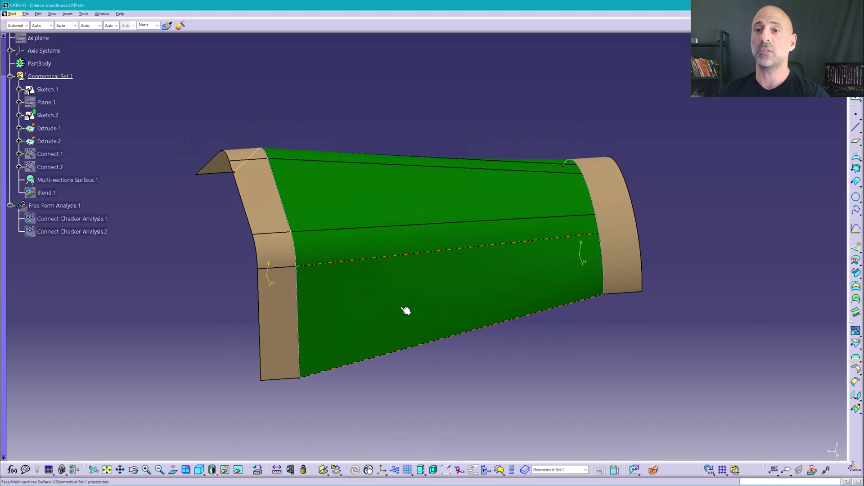
Set Extrude.2 and Extrude.1 as tangent supports for the Sketch.2 and Sketch.1 sections
click(400, 307)
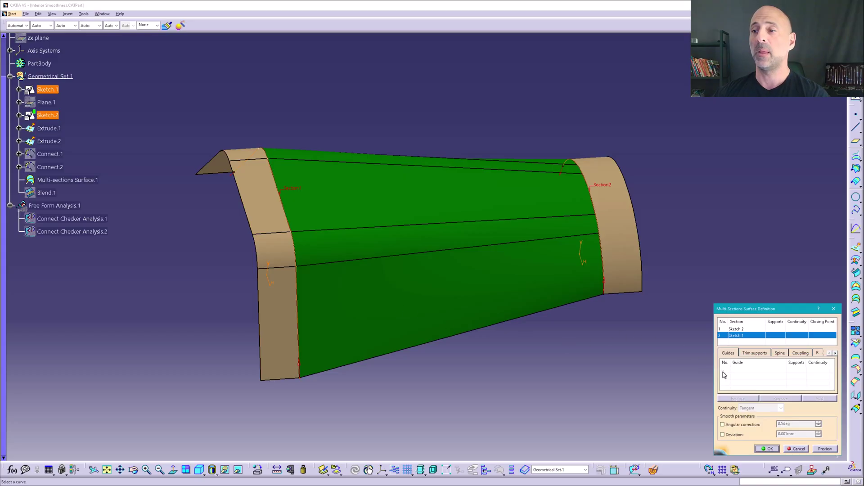
click(736, 329)
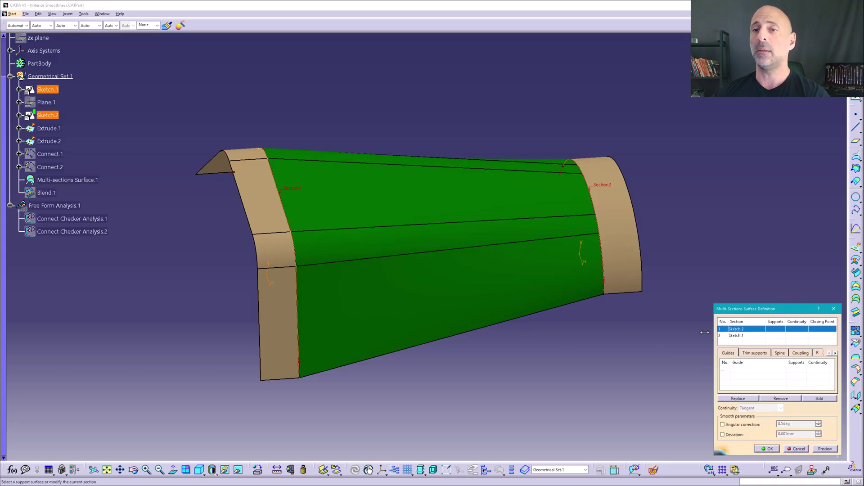
click(276, 309)
click(736, 335)
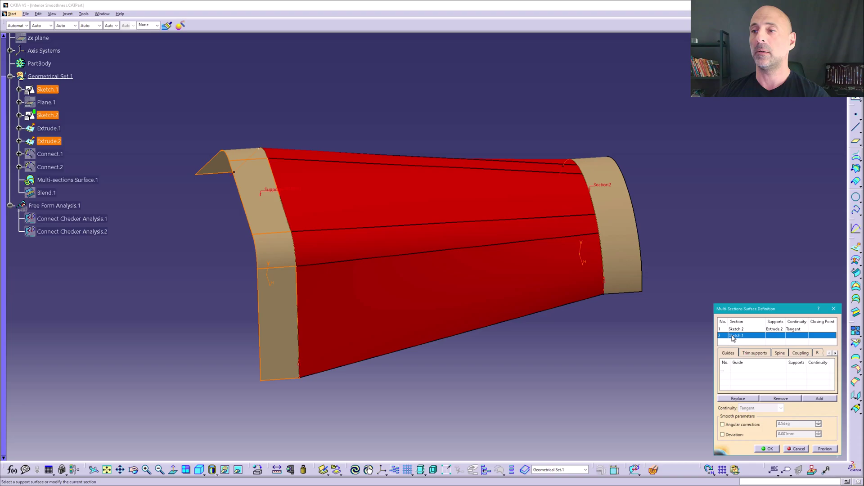
click(622, 276)
click(760, 447)
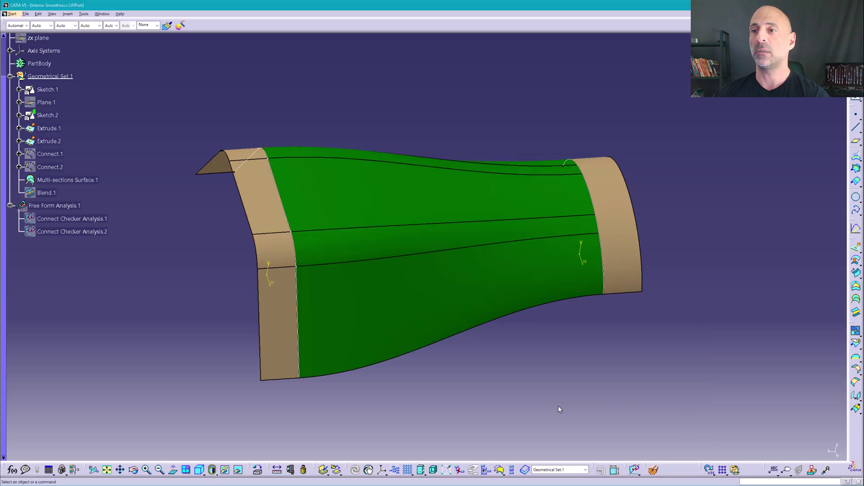
middle_drag(477, 367, 155, 240)
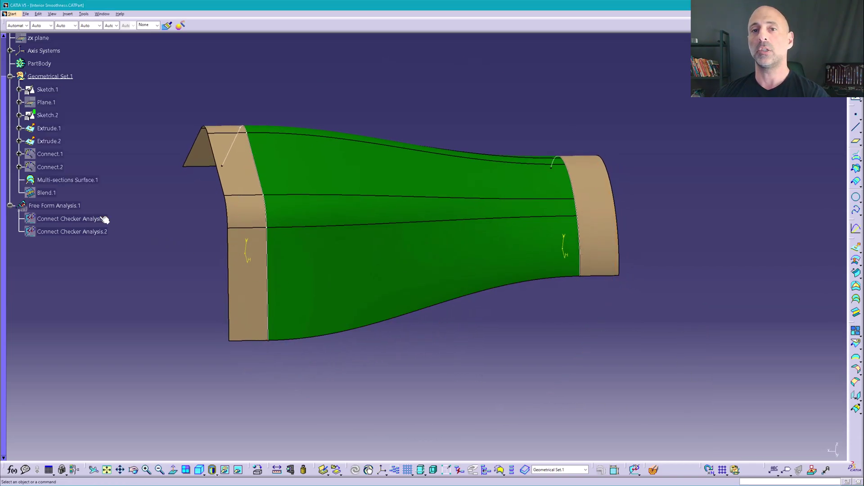
Show Connect Checker Analysis.1 and compare G2 then G1, keeping tangency at Max=0deg
right_click(103, 219)
click(135, 242)
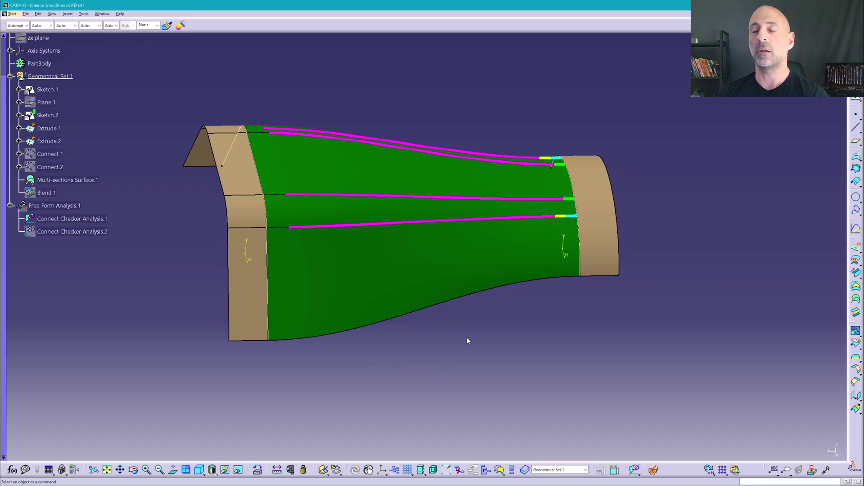
middle_drag(467, 342, 467, 386)
double_click(90, 218)
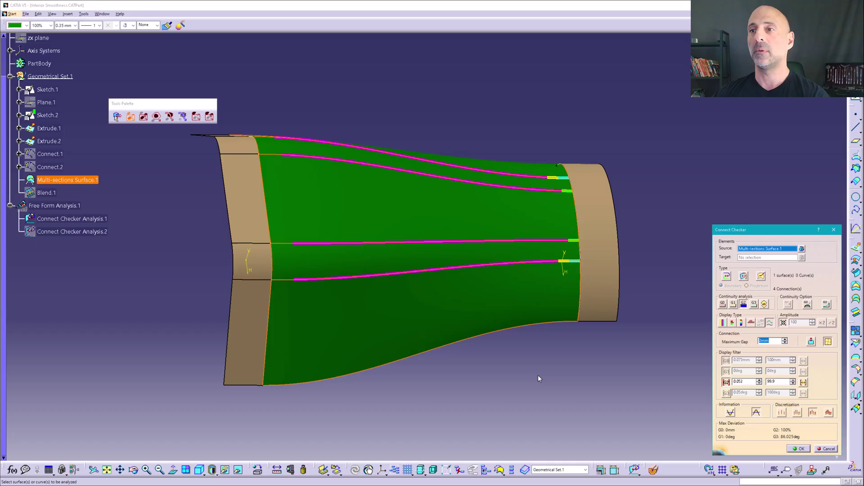
middle_drag(431, 357, 342, 363)
click(733, 305)
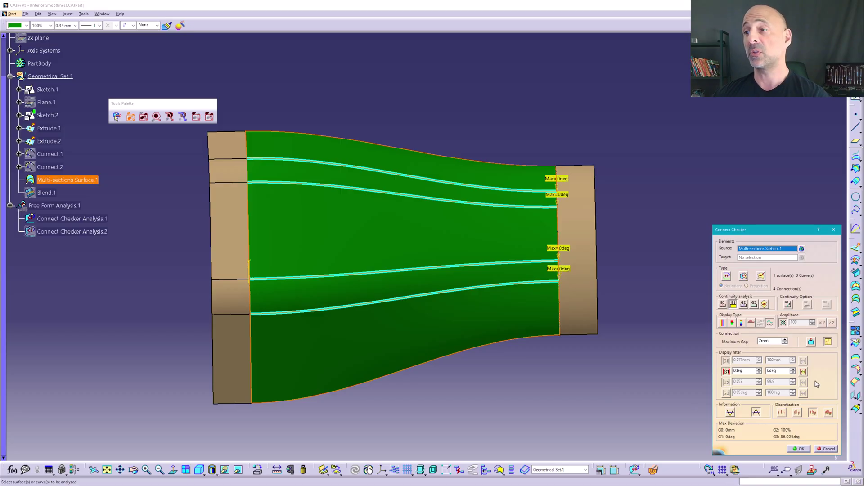
click(745, 304)
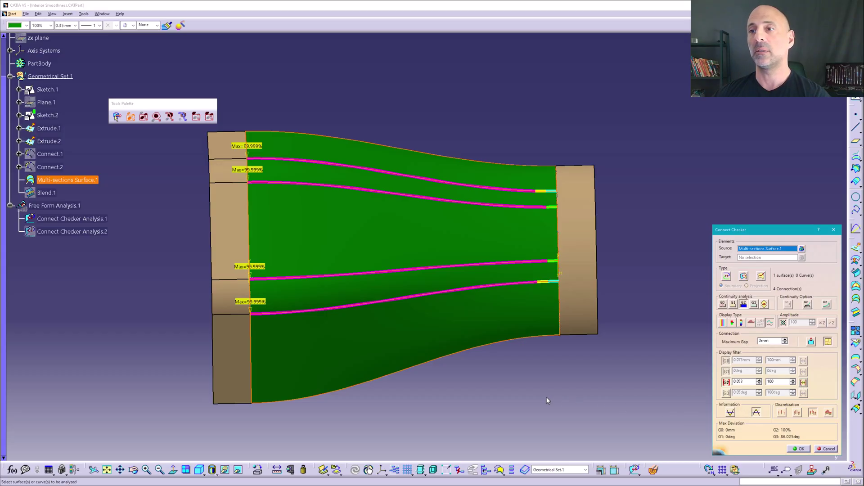
middle_drag(550, 392, 526, 324)
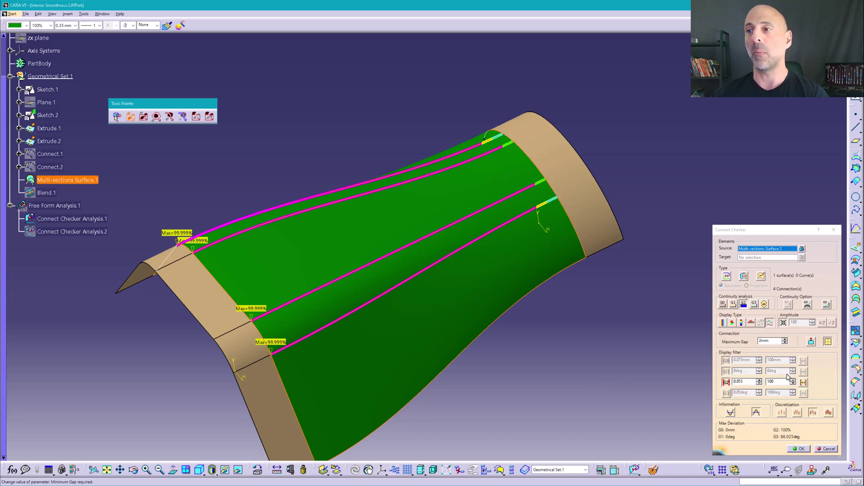
click(734, 304)
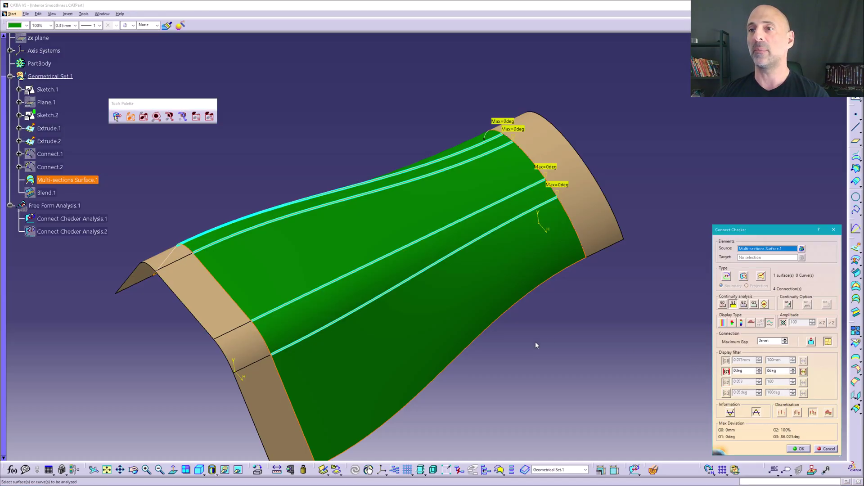
middle_drag(536, 346, 484, 348)
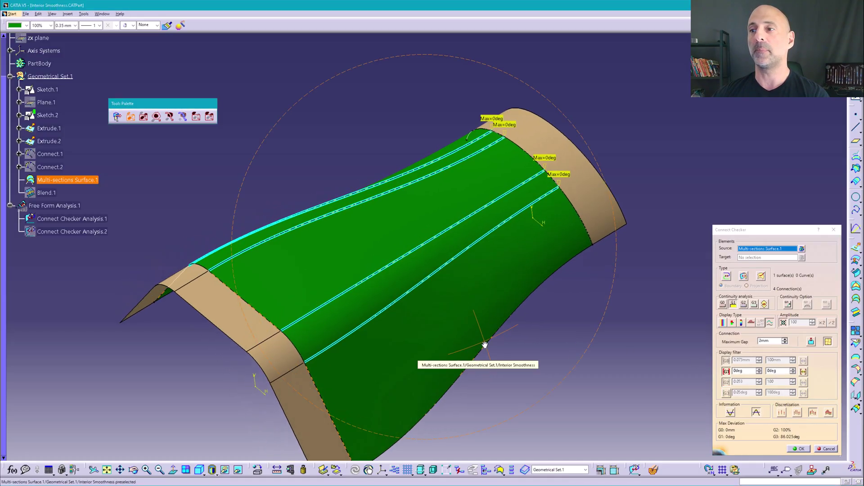
click(799, 449)
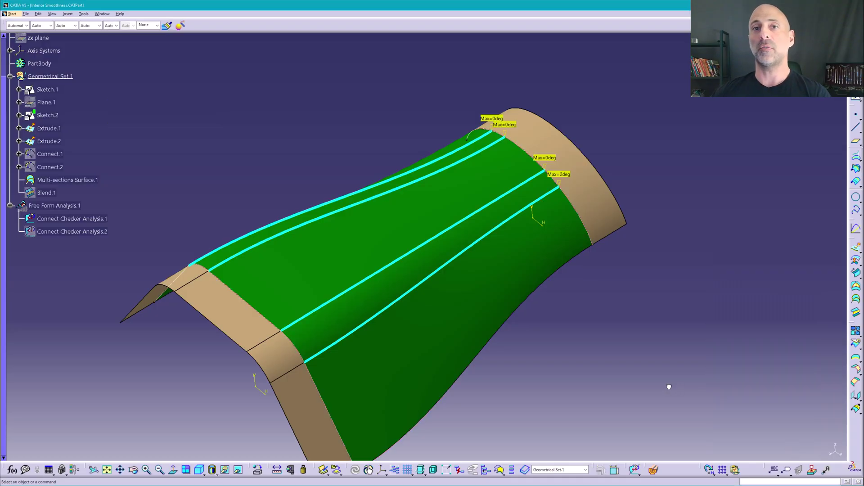
Select the Connect.2 and Connect.1 curves to reveal them
click(62, 168)
ctrl+click(58, 155)
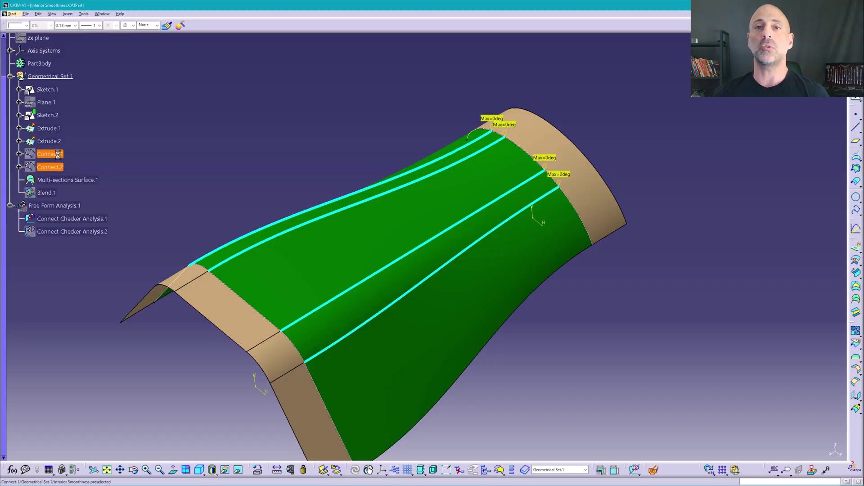
right_click(57, 155)
Show Connect.1 and Connect.2 and add them as guides of Multi-sections Surface.1
click(77, 178)
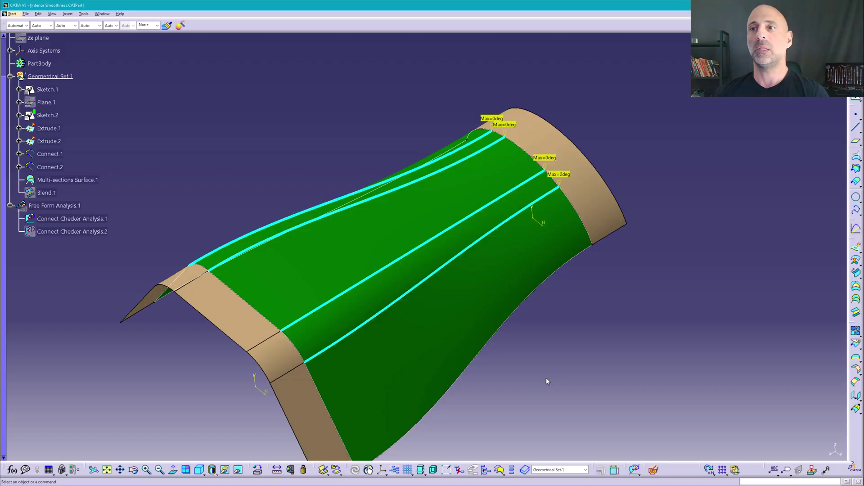
middle_drag(546, 378, 473, 274)
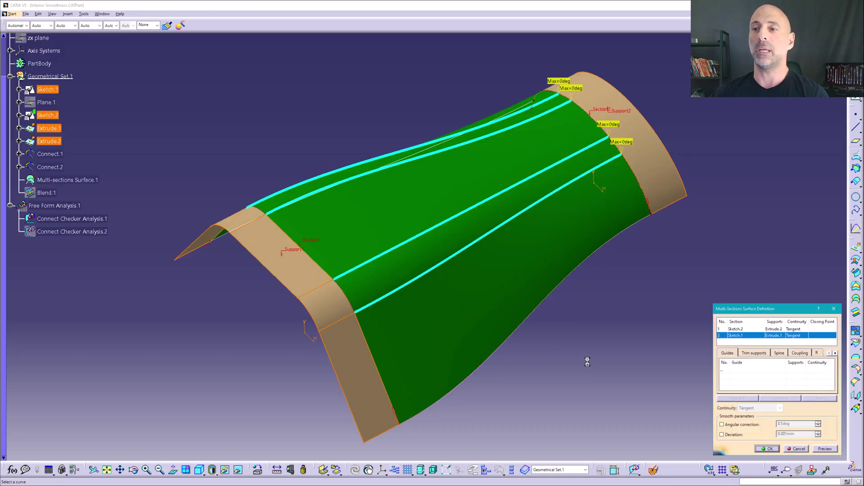
click(730, 371)
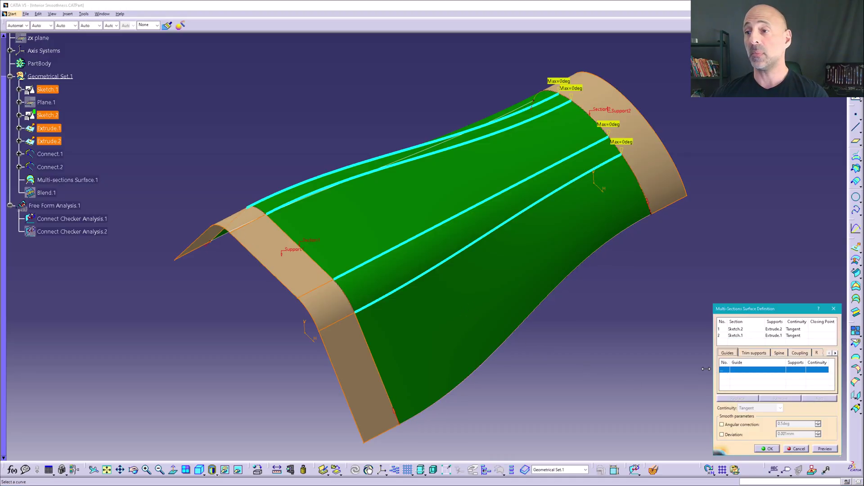
click(531, 319)
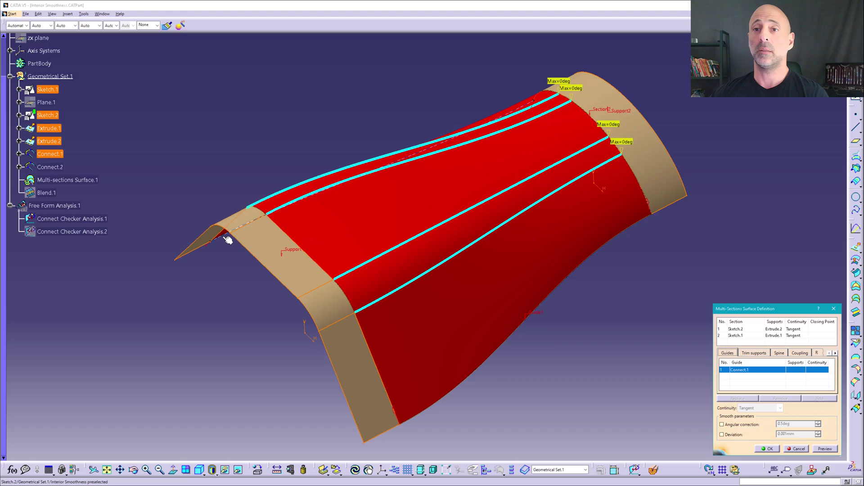
click(227, 239)
click(767, 449)
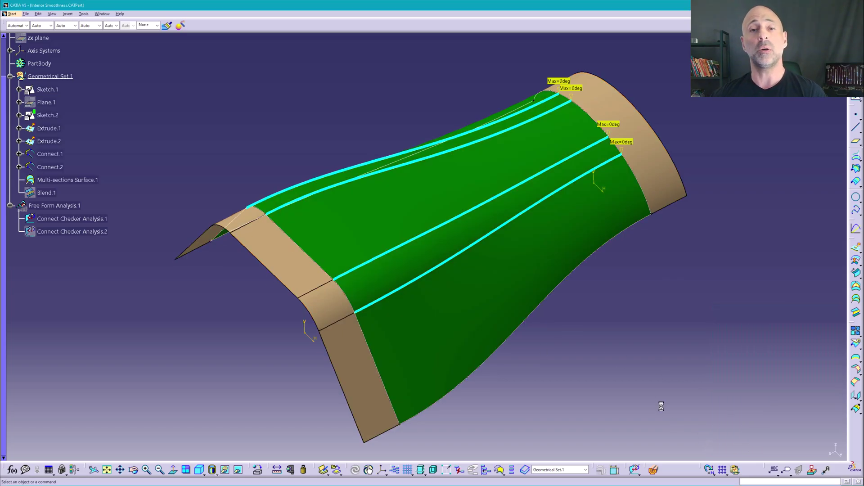
middle_drag(615, 391, 585, 378)
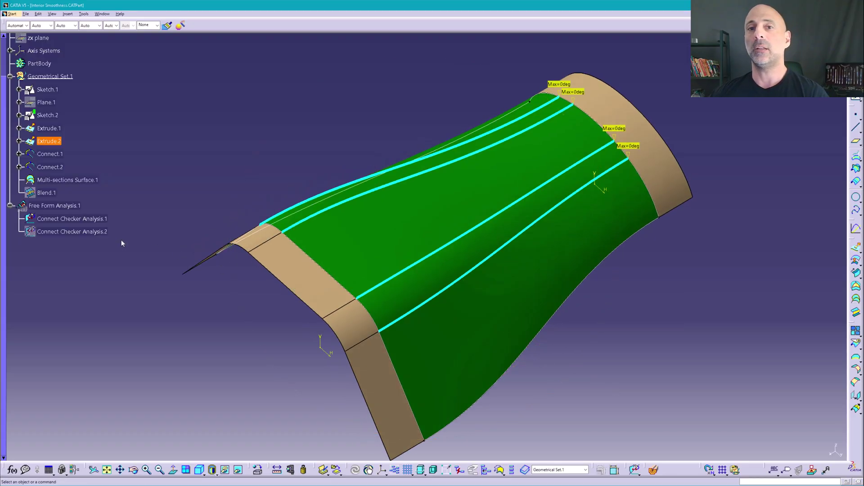
Switch Connect Checker Analysis.1 to G2 curvature checking, reading Max=99.999% at each flange joint
double_click(99, 221)
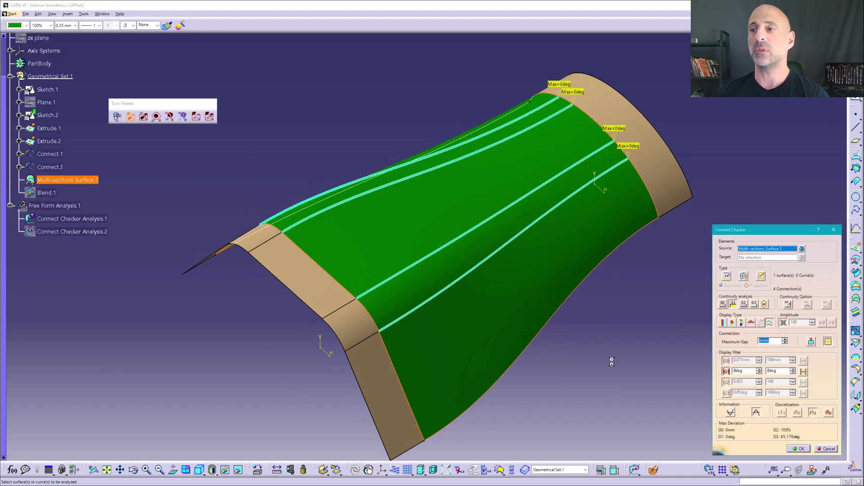
click(744, 304)
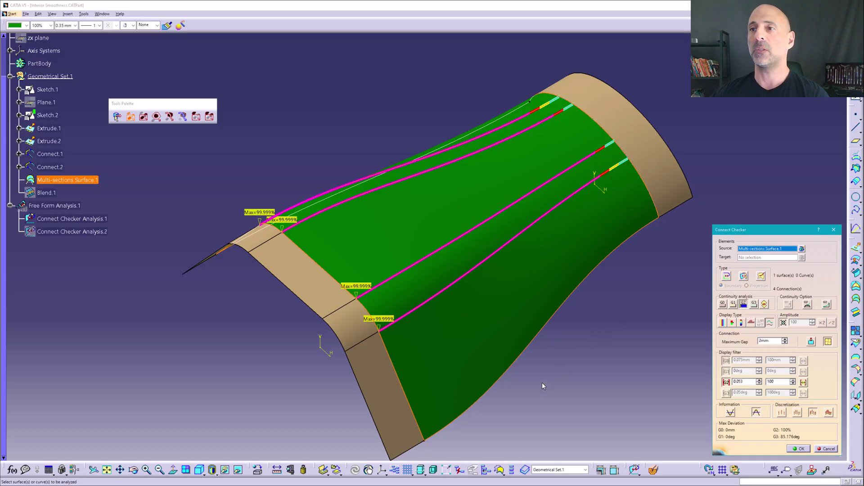
middle_drag(542, 386, 489, 413)
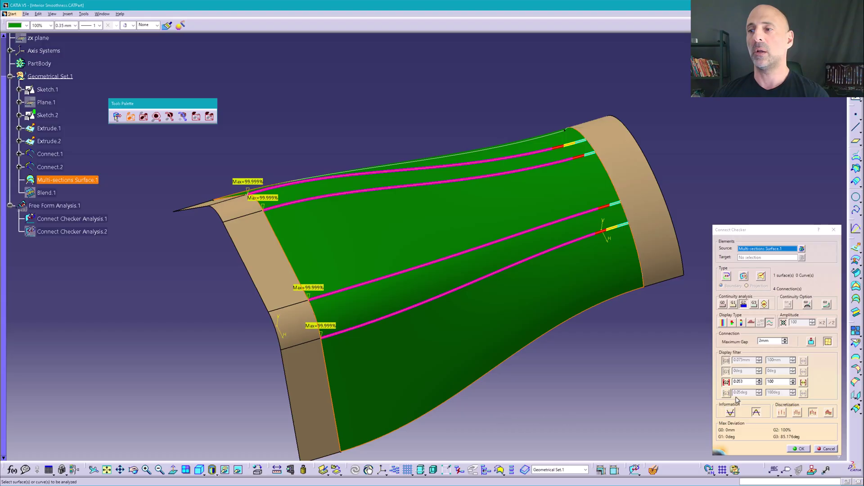
click(803, 383)
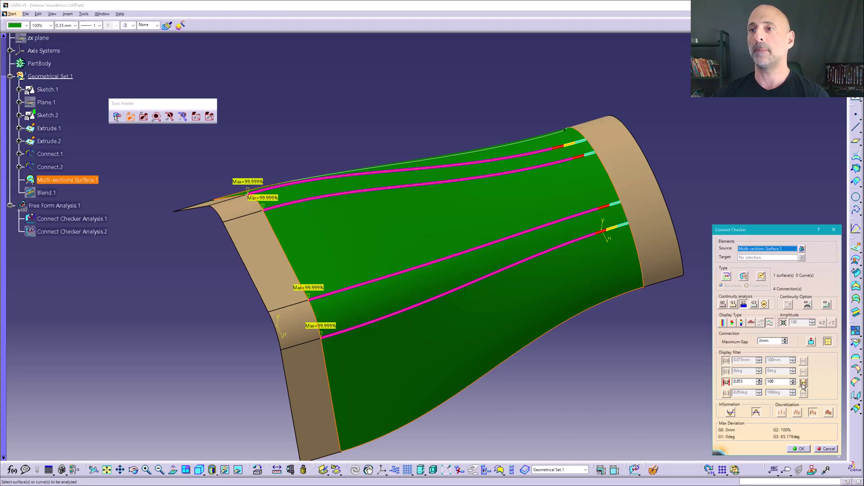
click(799, 448)
middle_drag(599, 372, 550, 293)
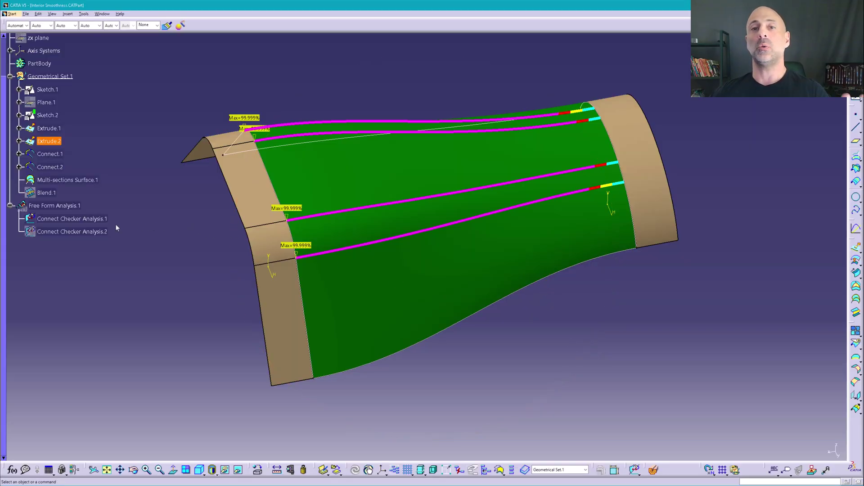
Hide the first connection analysis and Blend.1 to expose the multi-sections surface
right_click(96, 219)
click(118, 241)
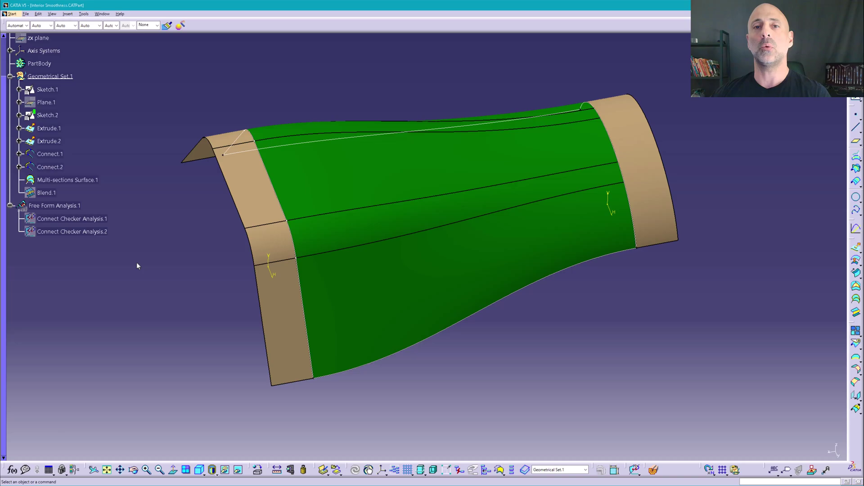
right_click(44, 190)
click(63, 213)
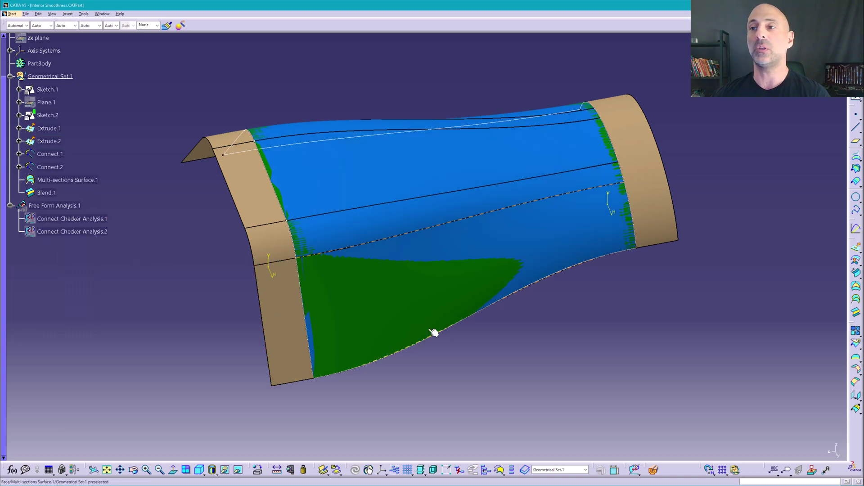
middle_drag(462, 338, 446, 347)
Remove the Connect.1 and Connect.2 guides from Multi-sections Surface.1
double_click(68, 179)
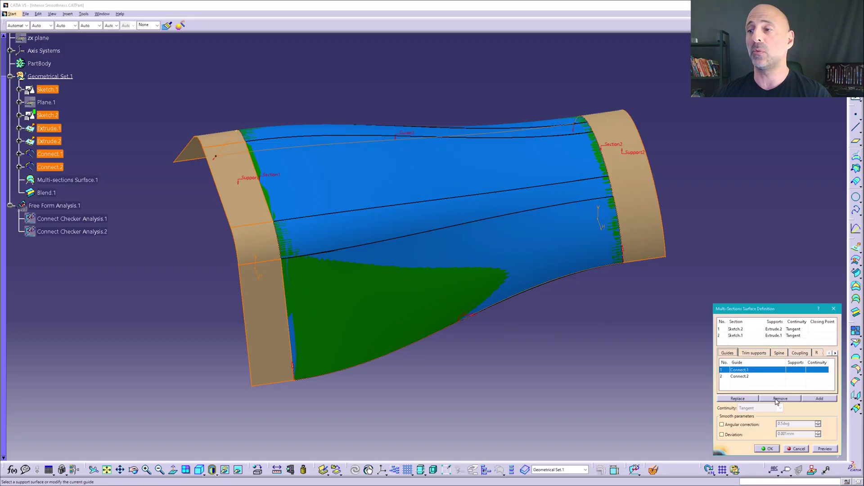
click(740, 371)
click(777, 400)
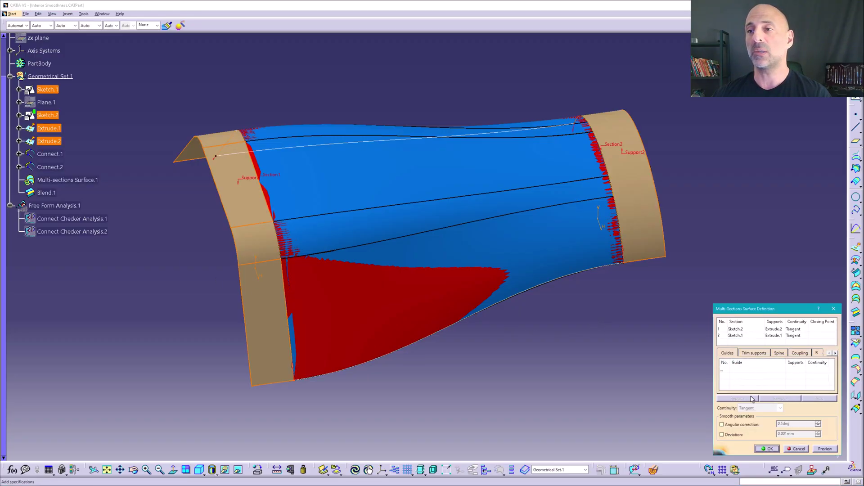
click(768, 449)
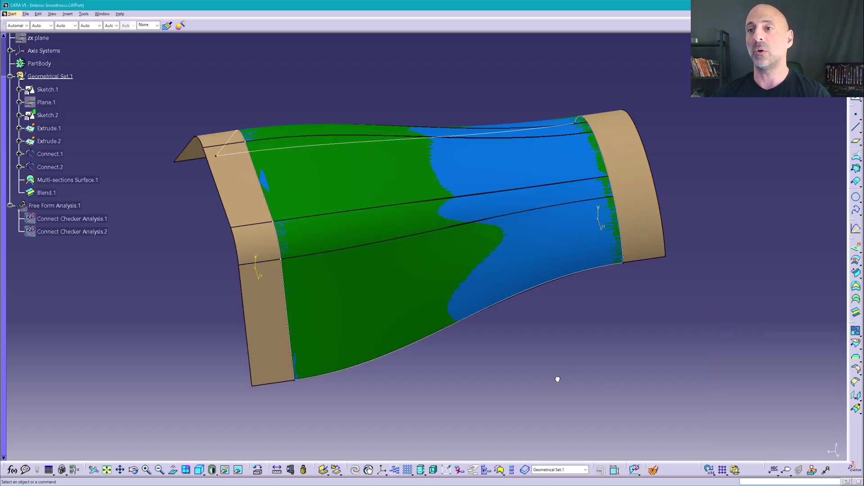
Hide the Connect.1 and Connect.2 guide curves
middle_drag(511, 367, 518, 338)
click(50, 167)
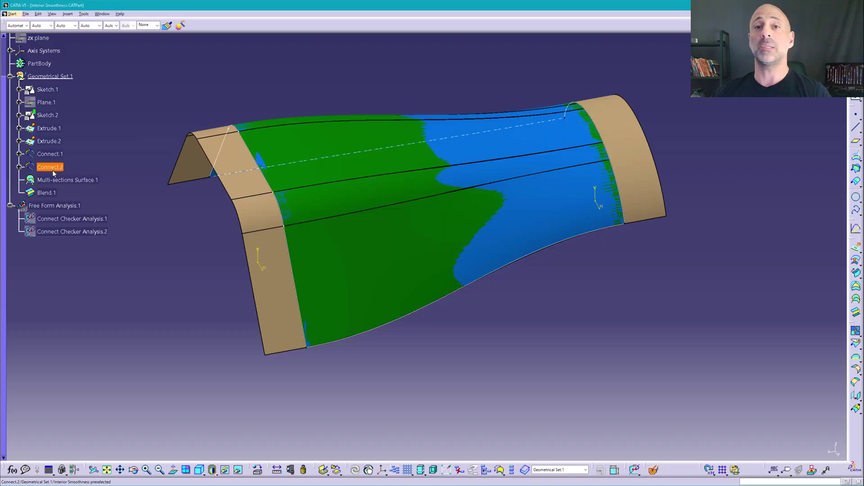
ctrl+click(51, 154)
right_click(51, 154)
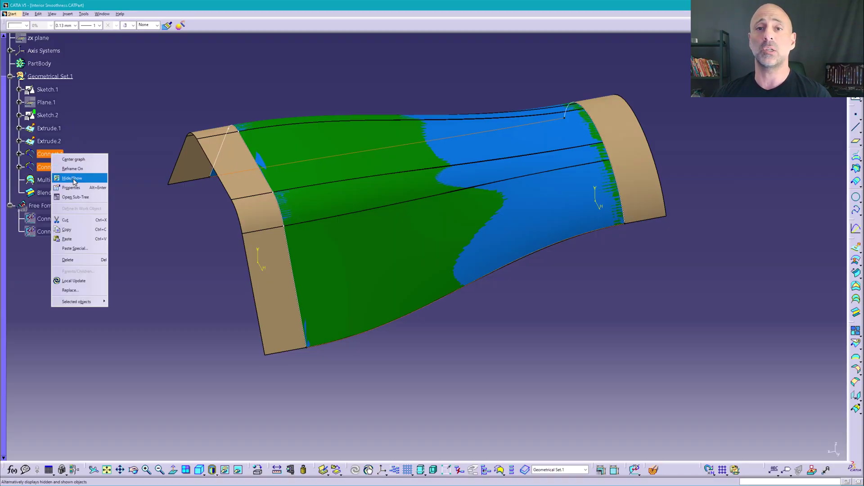
click(72, 175)
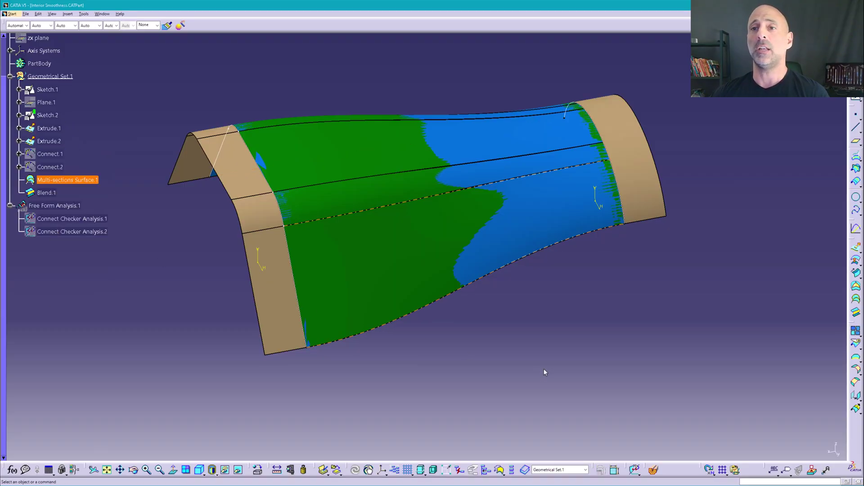
Zoom into the surface edge, select Blend.1, and orbit to view the surfaces from another side
middle_drag(544, 370, 674, 169)
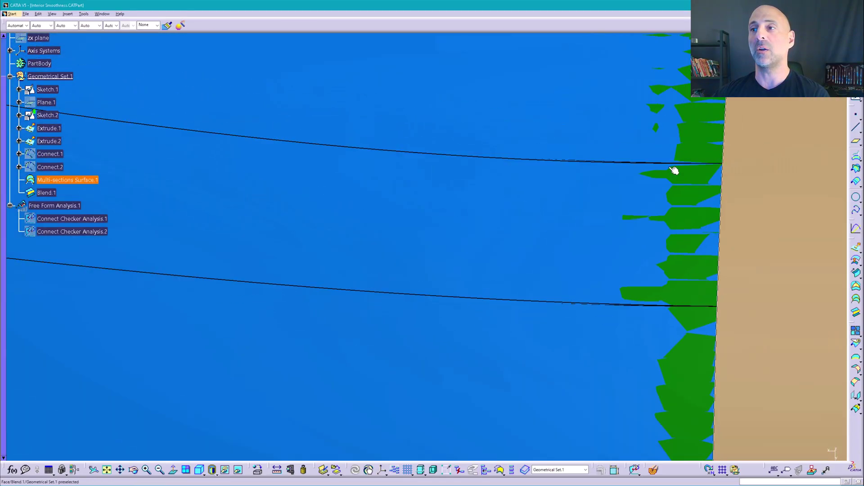
click(414, 229)
middle_drag(414, 230, 511, 206)
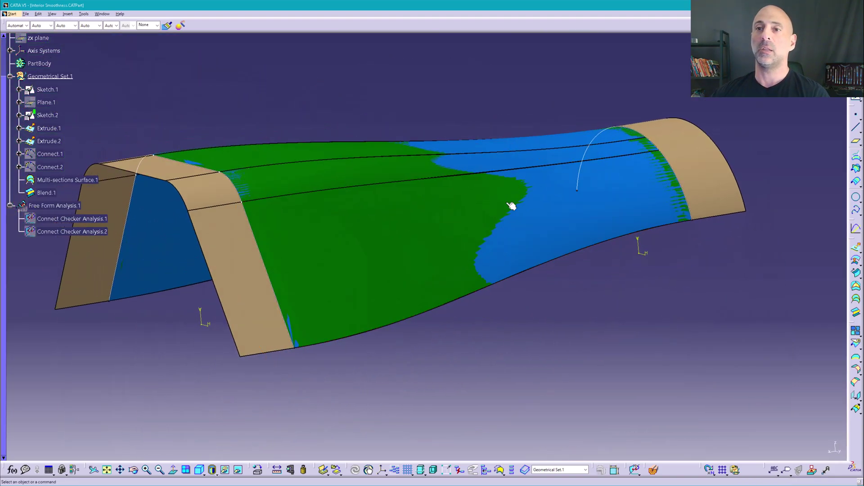
middle_drag(546, 253, 90, 189)
click(45, 193)
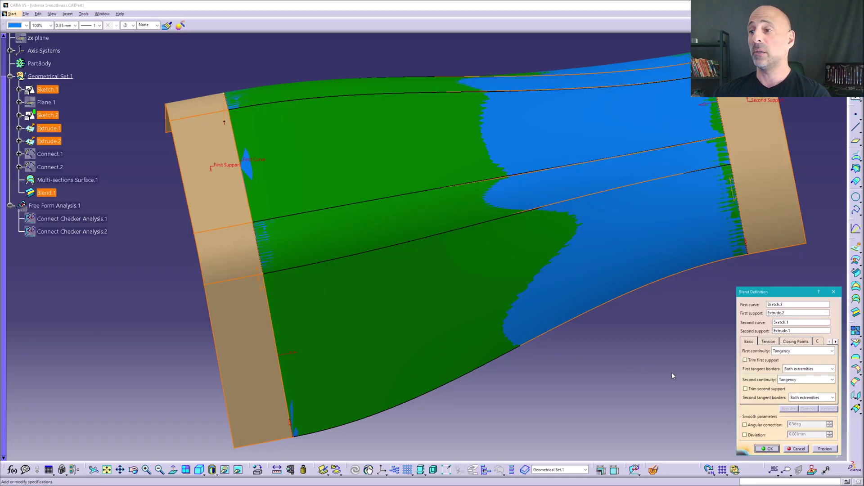
click(768, 341)
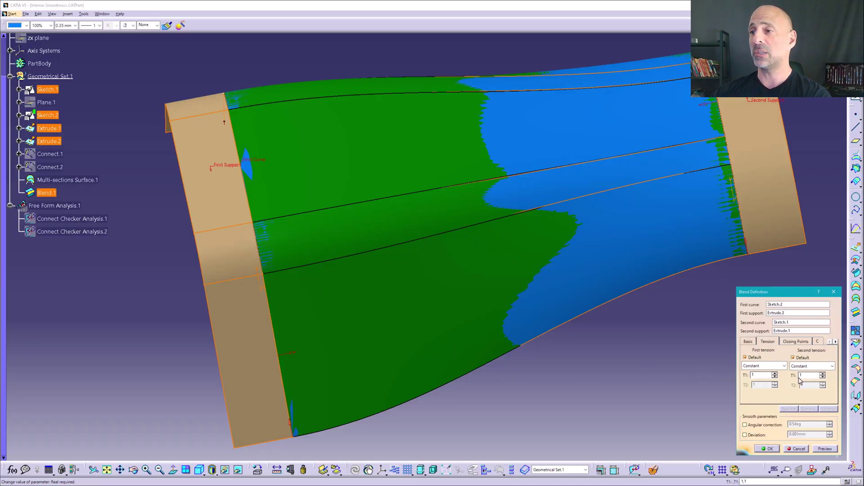
click(752, 344)
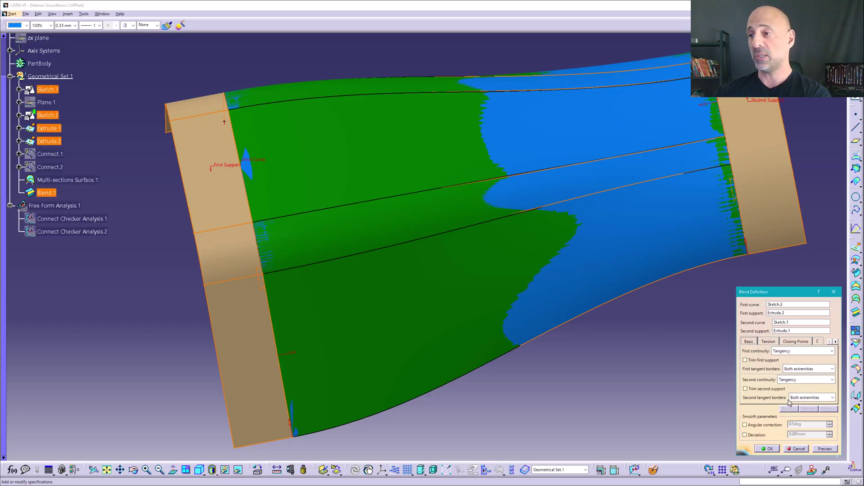
click(767, 449)
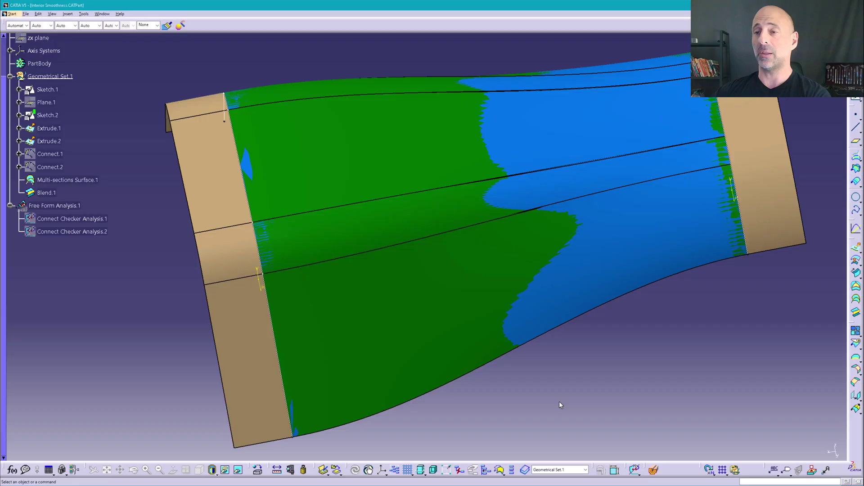
middle_drag(436, 357, 464, 308)
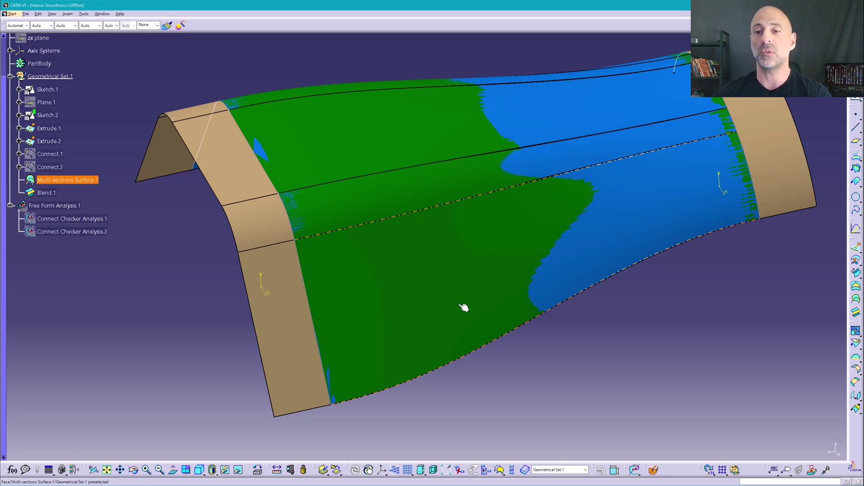
Turn on Control Points display for Multi-sections Surface.1 and Blend.1 via Apply Dress-Up
click(48, 192)
ctrl+click(66, 183)
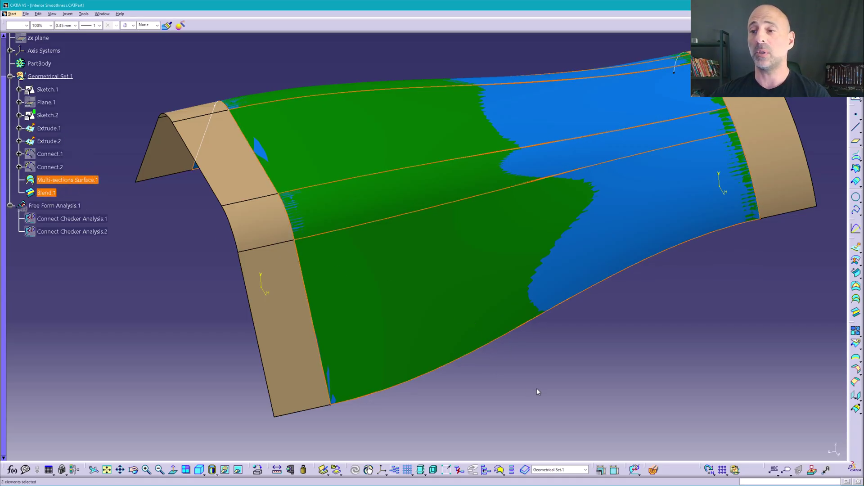
click(639, 473)
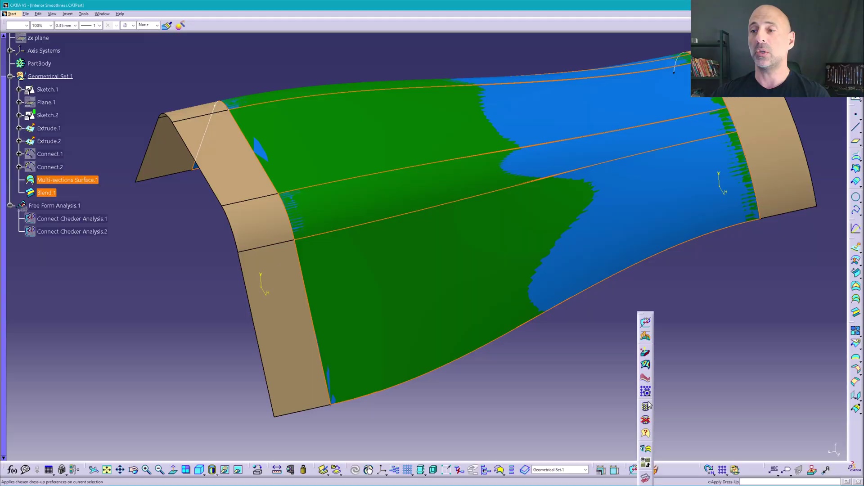
click(646, 406)
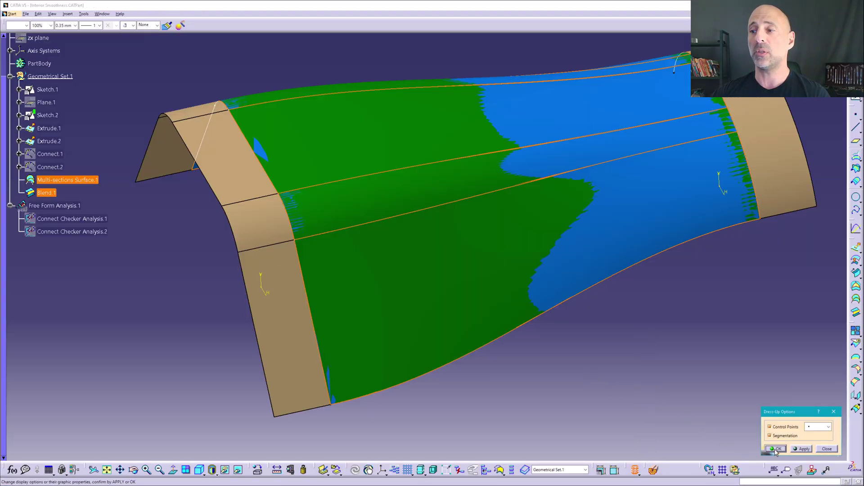
click(776, 449)
Inspect the control-point nets, then hide Blend.1
click(563, 384)
middle_drag(563, 384, 538, 355)
click(538, 355)
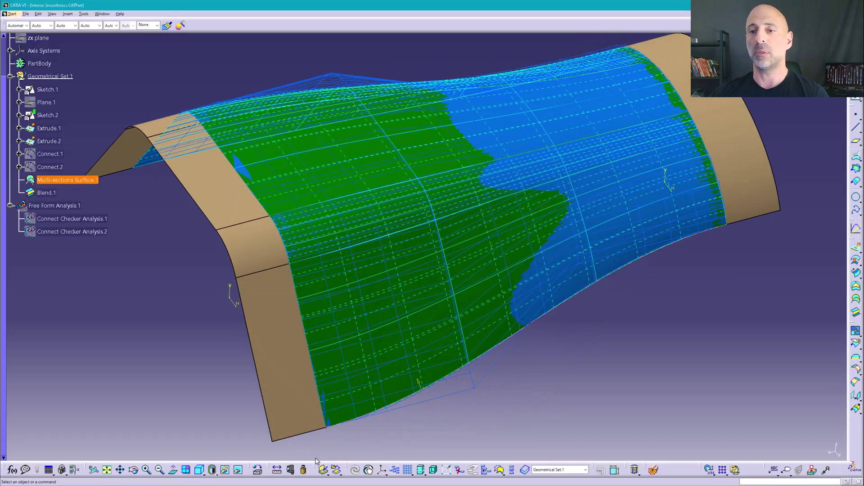
click(447, 370)
middle_drag(448, 371, 299, 303)
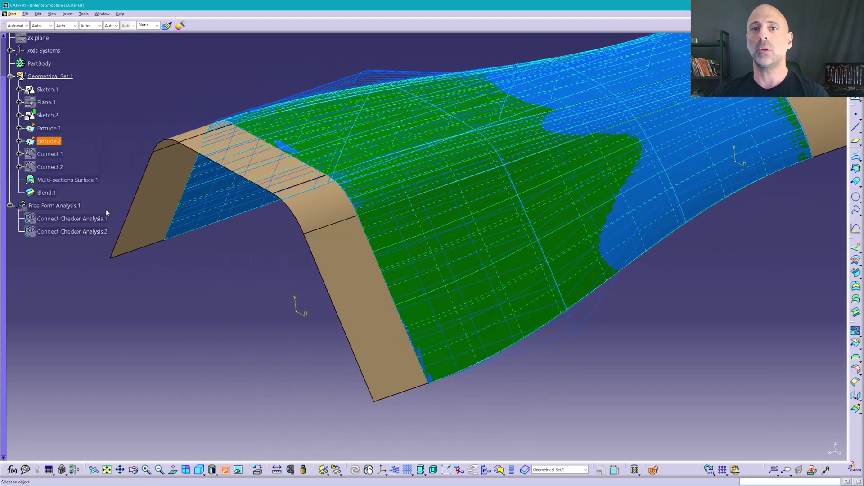
right_click(51, 198)
click(67, 221)
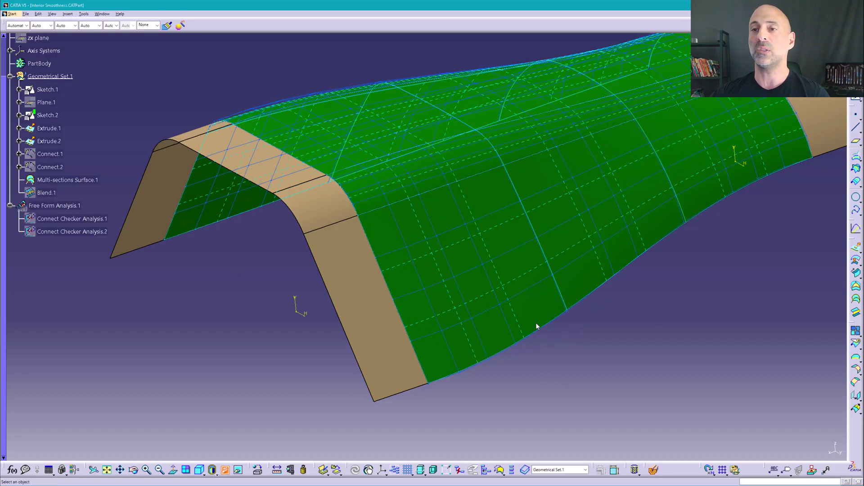
middle_drag(537, 327, 384, 378)
Hide Multi-sections Surface.1 and show Blend.1 to inspect the blend's control points
right_click(97, 182)
click(84, 188)
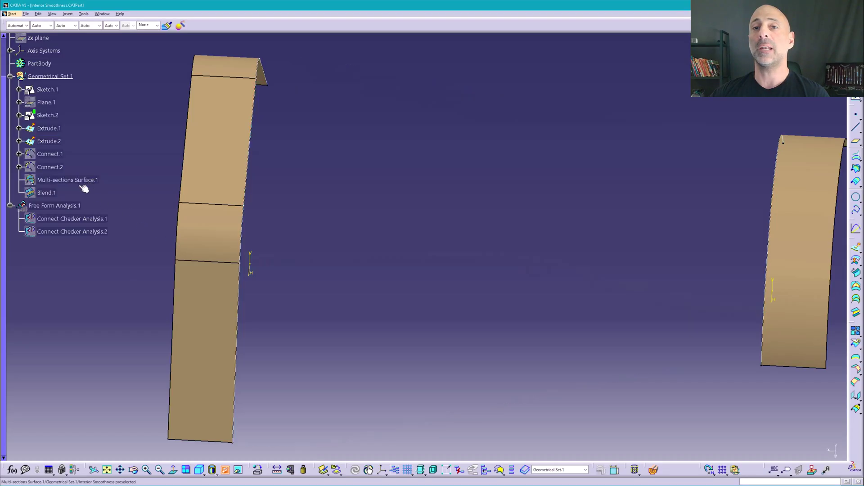
right_click(49, 193)
click(65, 214)
middle_drag(539, 412, 490, 397)
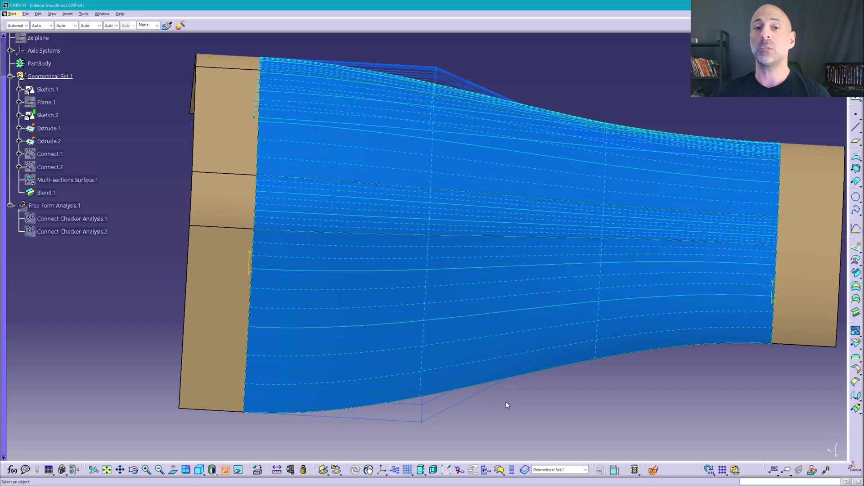
Hide Blend.1 and show both Connect Checker analyses with Multi-sections Surface.1
click(48, 192)
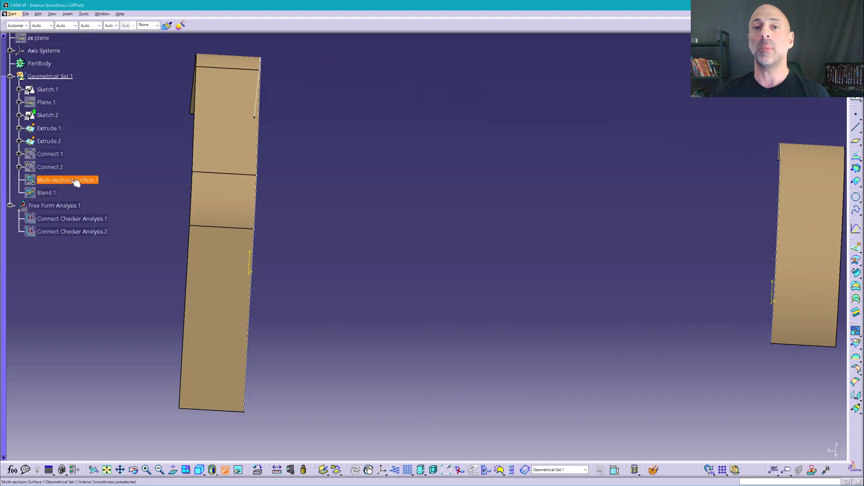
click(73, 221)
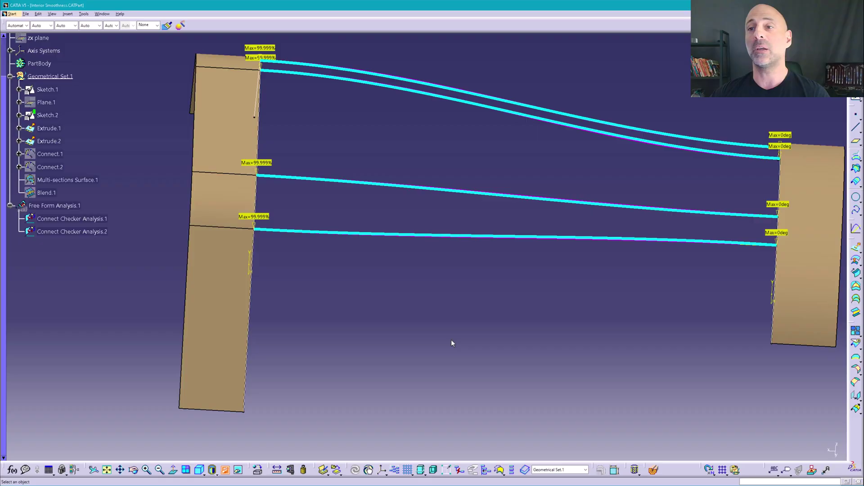
click(63, 180)
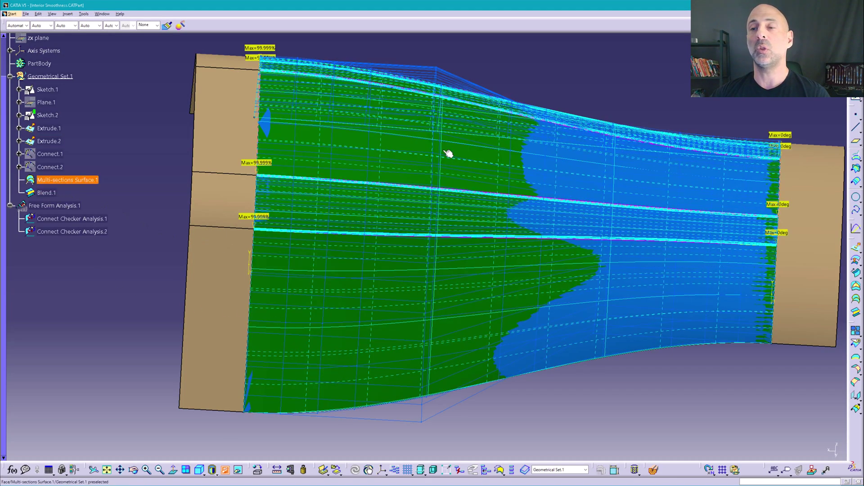